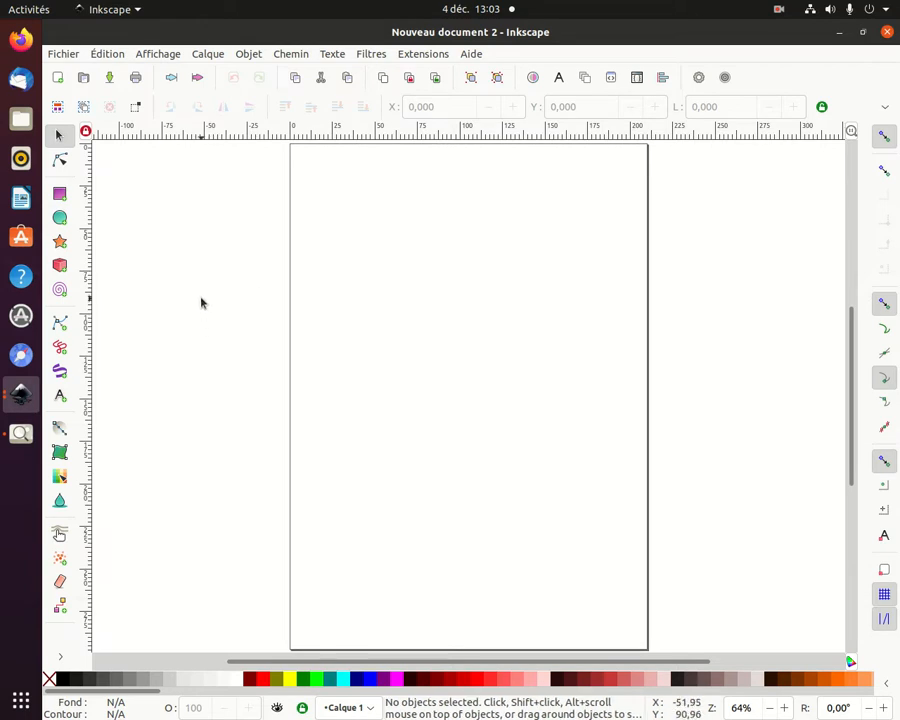
- Import IMG_20190912_173226002.jpg from the image viewer into the Inkscape document as an embedded image, and close the viewer
left_click(22, 436)
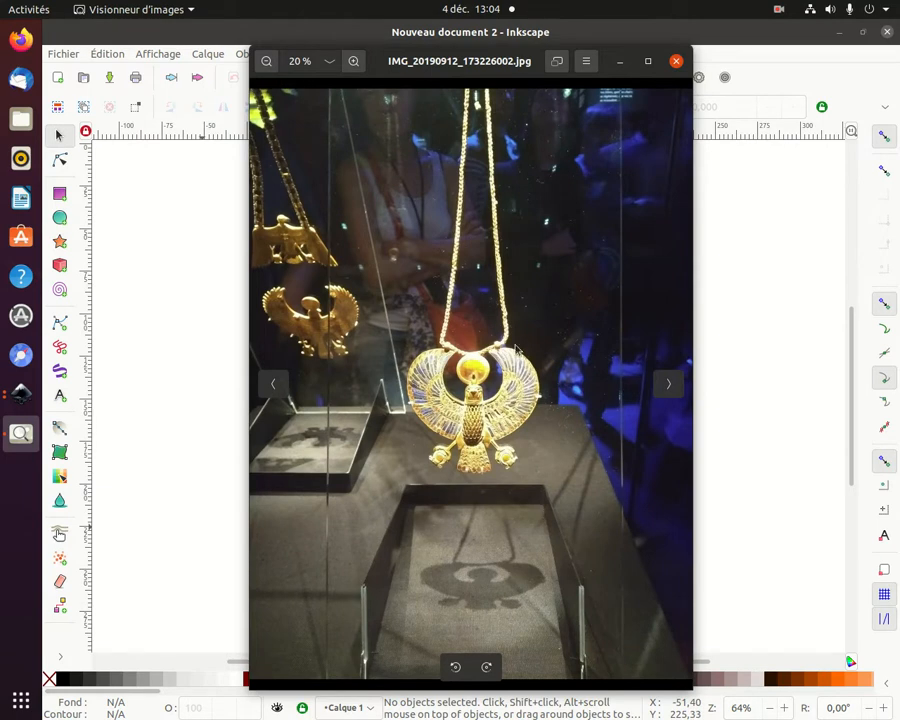
left_click_drag(574, 358, 748, 346)
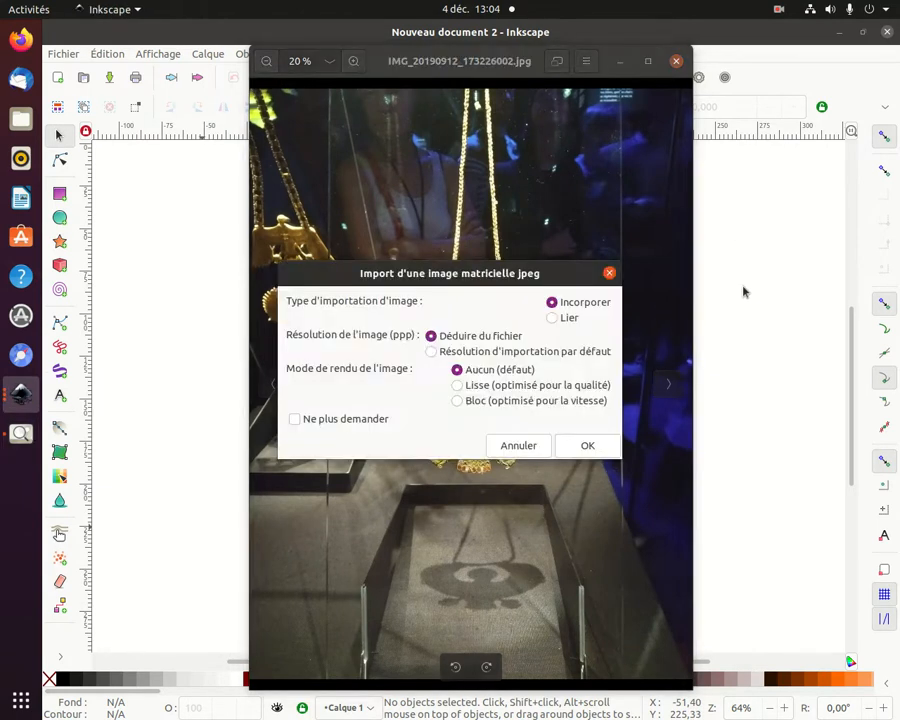
left_click(595, 447)
left_click(677, 61)
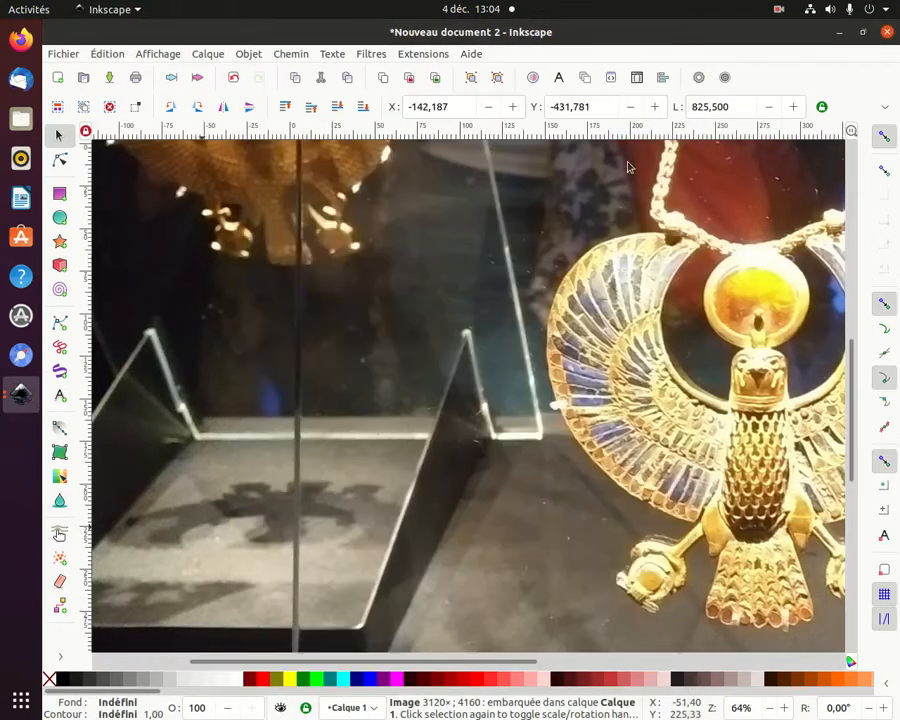
- Scale the imported photo down proportionally to about 218 mm wide so it roughly fits the page
scroll(619, 263, "down", 4)
scroll(619, 263, "down", 1)
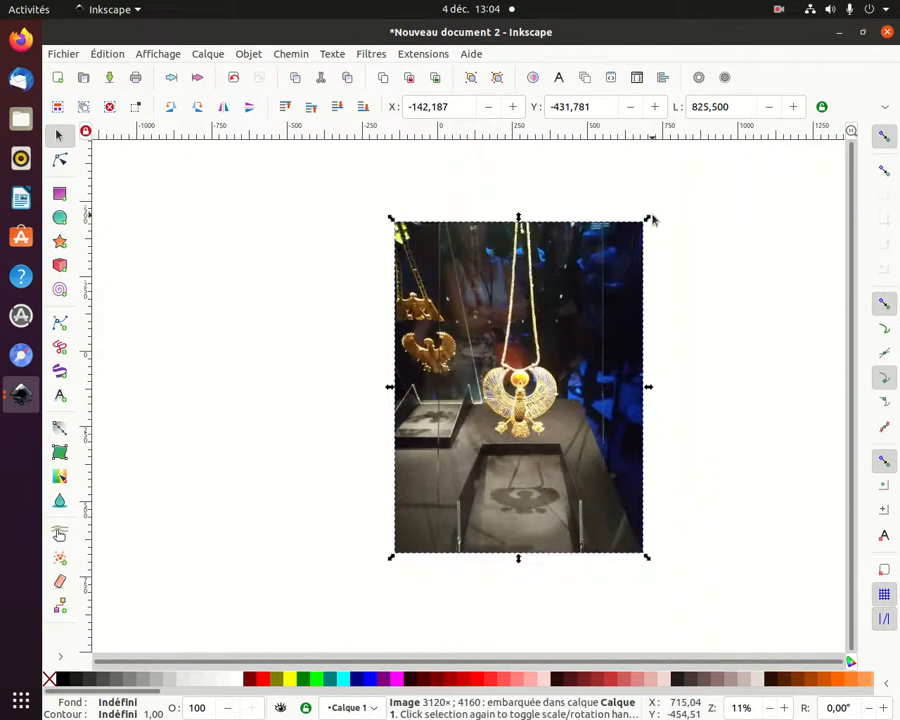
left_click(651, 222)
left_click(641, 225)
left_click_drag(643, 221, 479, 389)
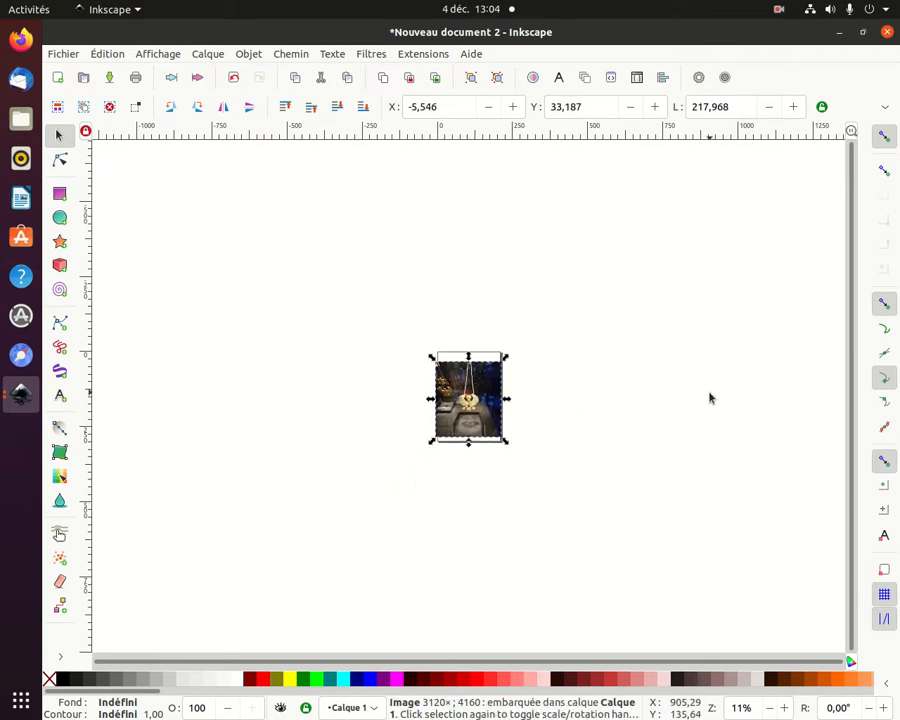
- Draw an unfilled, red-outlined circle with a radius of about 41.5 mm over the photo's left side
key("plus")
key("plus")
key("plus")
key("plus")
key("plus")
key("plus")
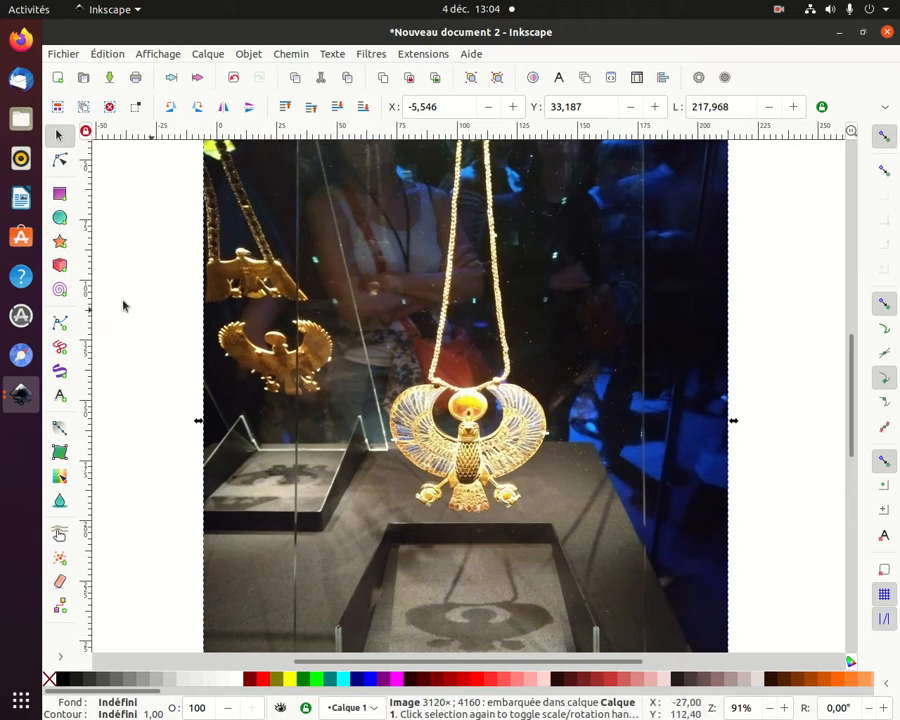
left_click(61, 220)
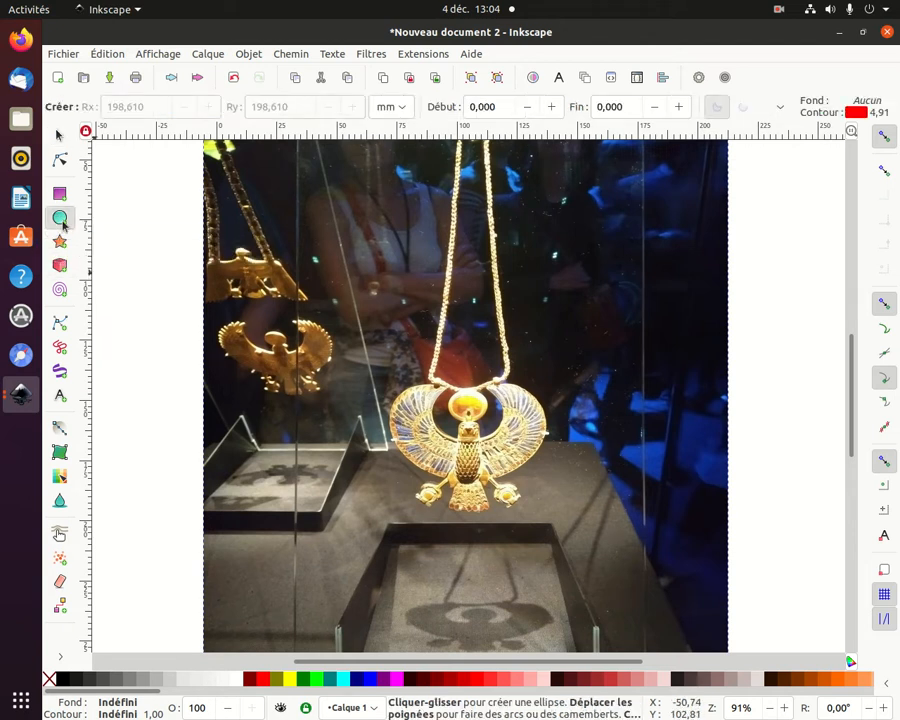
left_click_drag(131, 228, 134, 232)
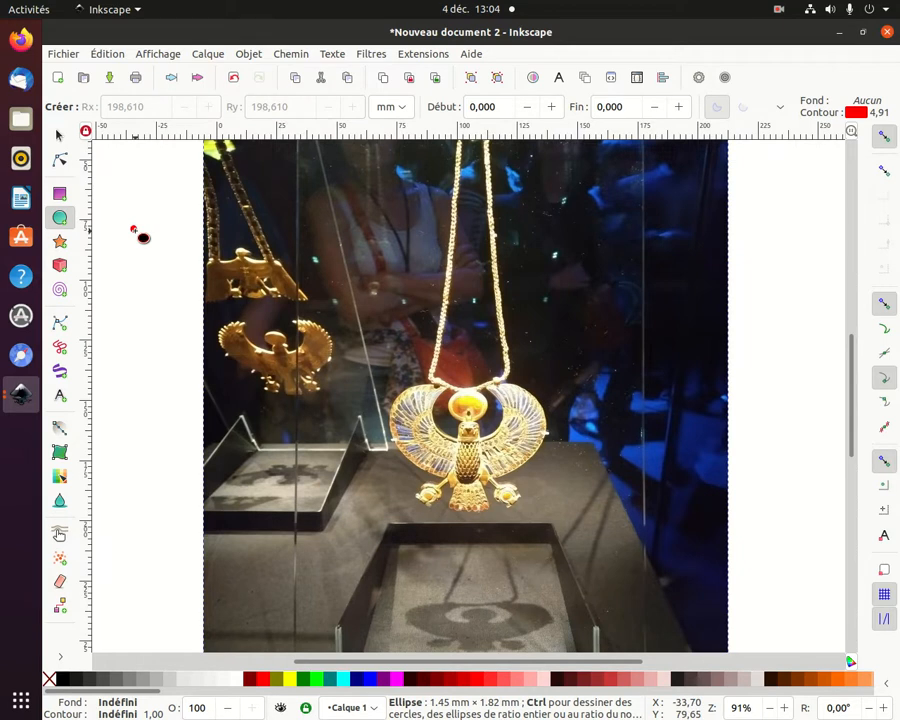
left_click_drag(135, 232, 336, 429)
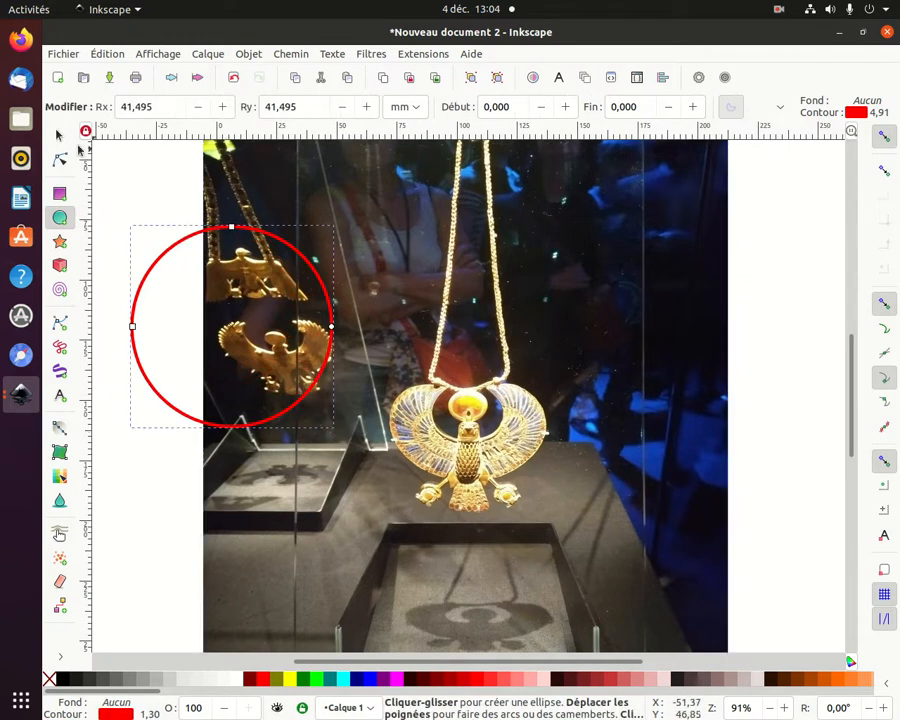
- Move the red circle onto the central falcon pendant in the photo
key("s")
mouse_move(252, 315)
left_mouse_down()
mouse_move(316, 369)
mouse_move(260, 314)
left_mouse_up()
left_click(190, 243)
left_click(188, 240)
mouse_move(188, 240)
left_mouse_down()
mouse_move(441, 368)
mouse_move(441, 358)
left_mouse_up()
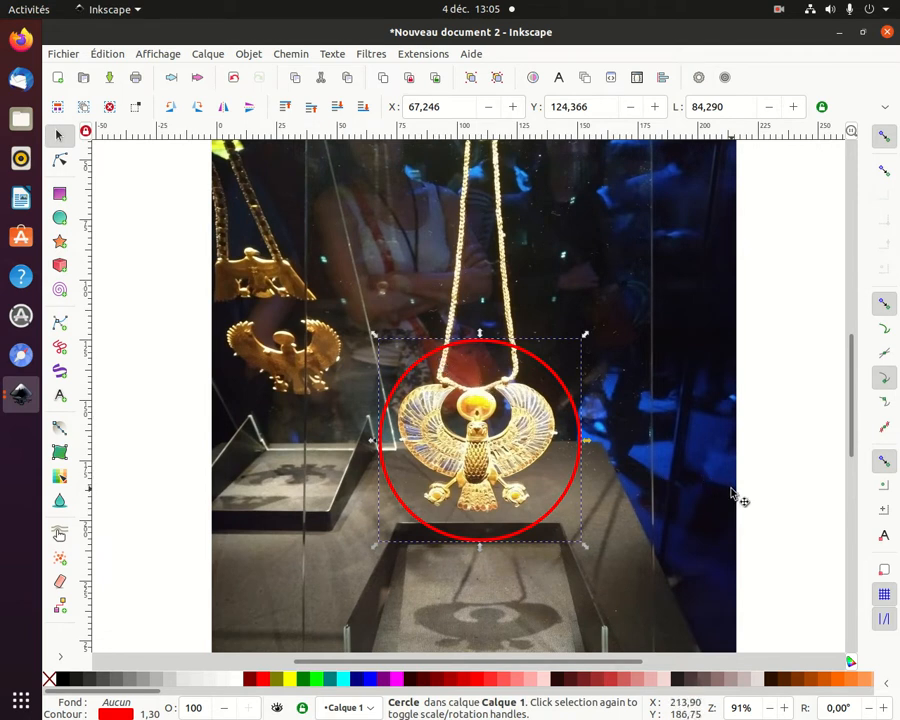
- Shift the circle slightly upward around the pendant and set its width to 85 mm
left_click(485, 354)
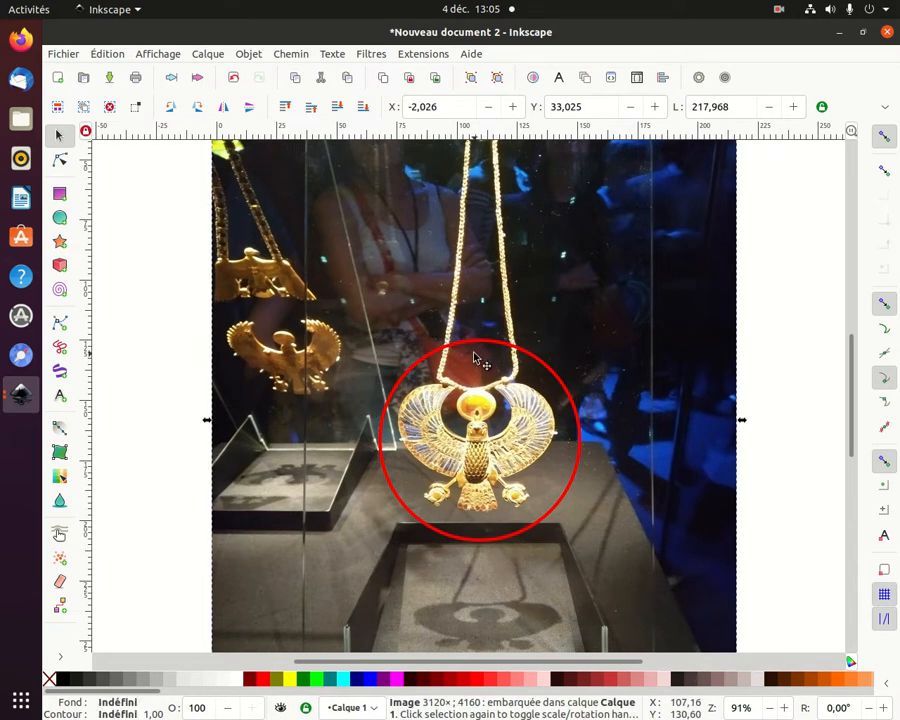
left_click(474, 343)
mouse_move(472, 339)
left_mouse_down()
mouse_move(470, 332)
mouse_move(478, 342)
left_mouse_up()
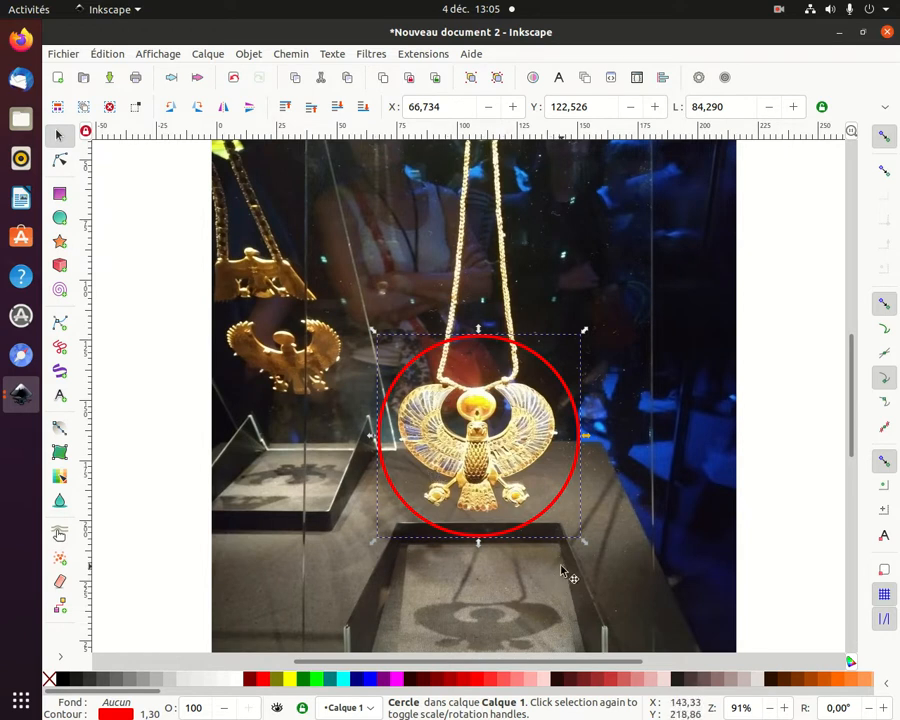
left_click(729, 106)
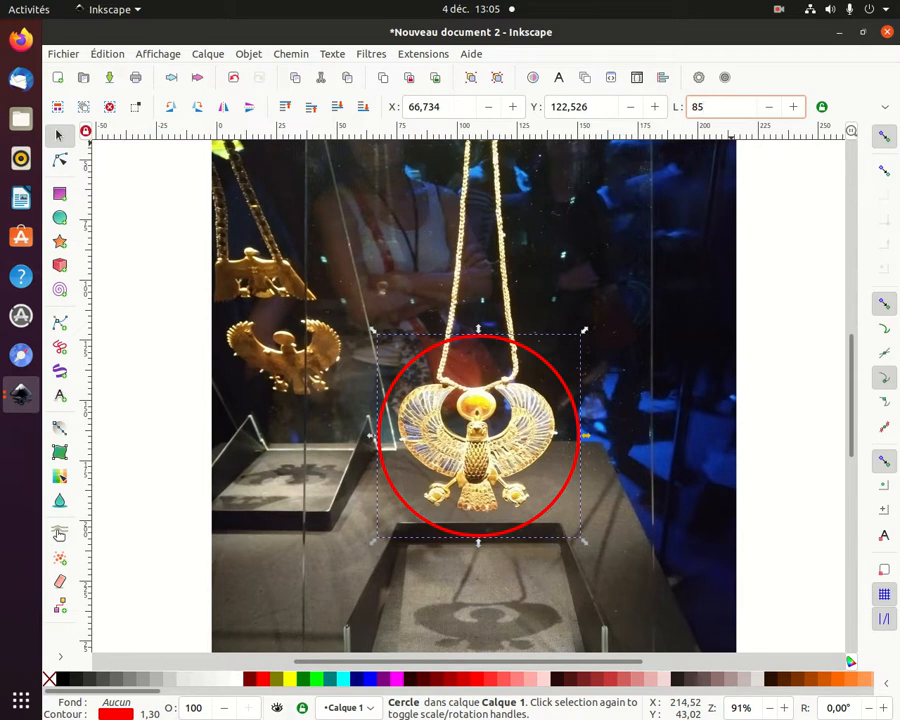
key("Return")
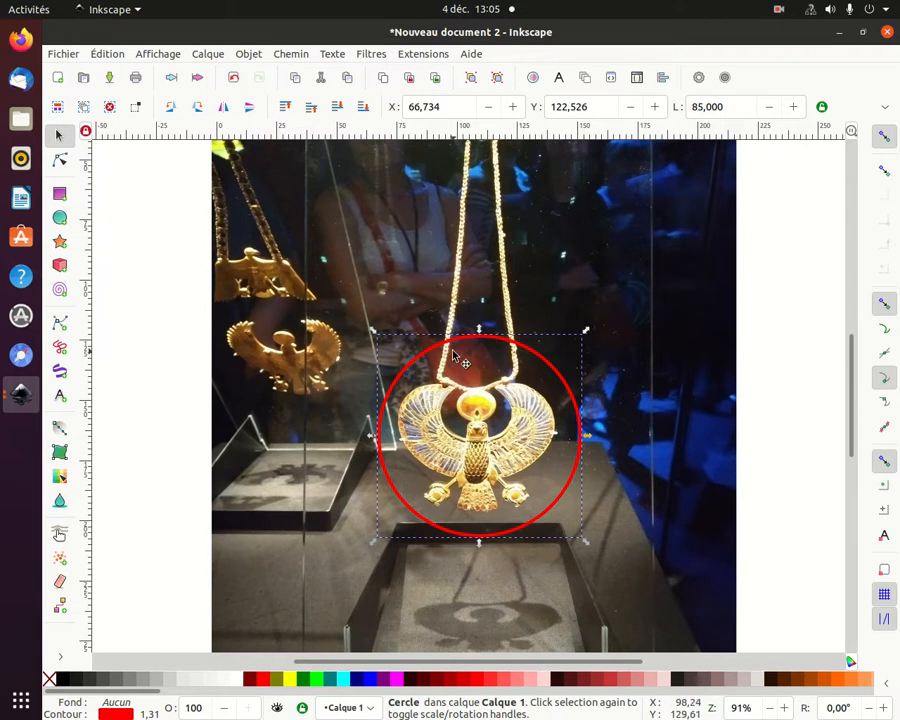
- Select both the photo and the circle and clip the photo to the circle's shape
key("minus")
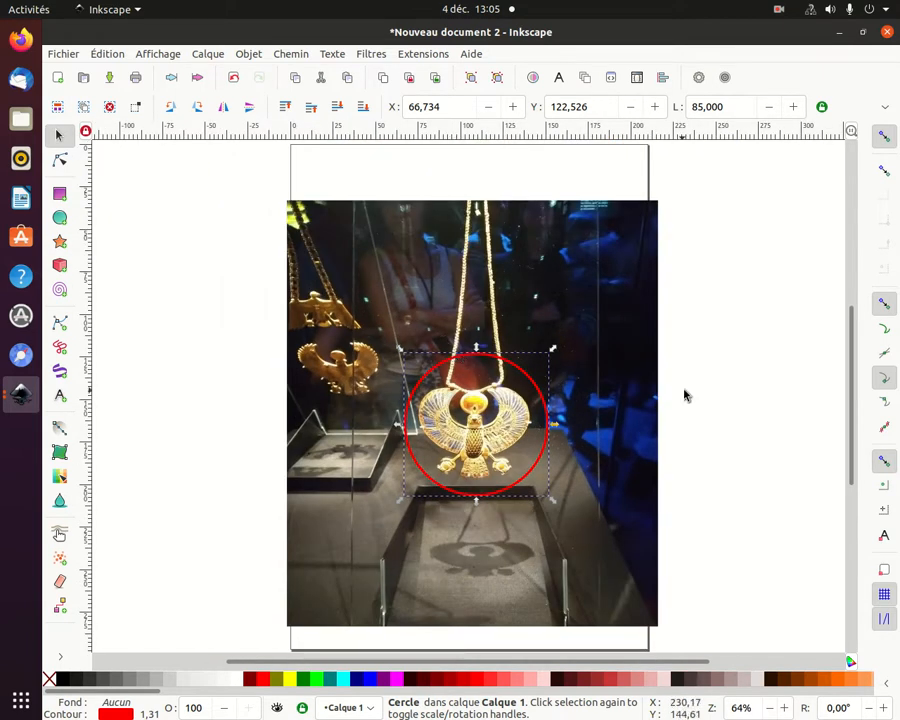
left_click(201, 271)
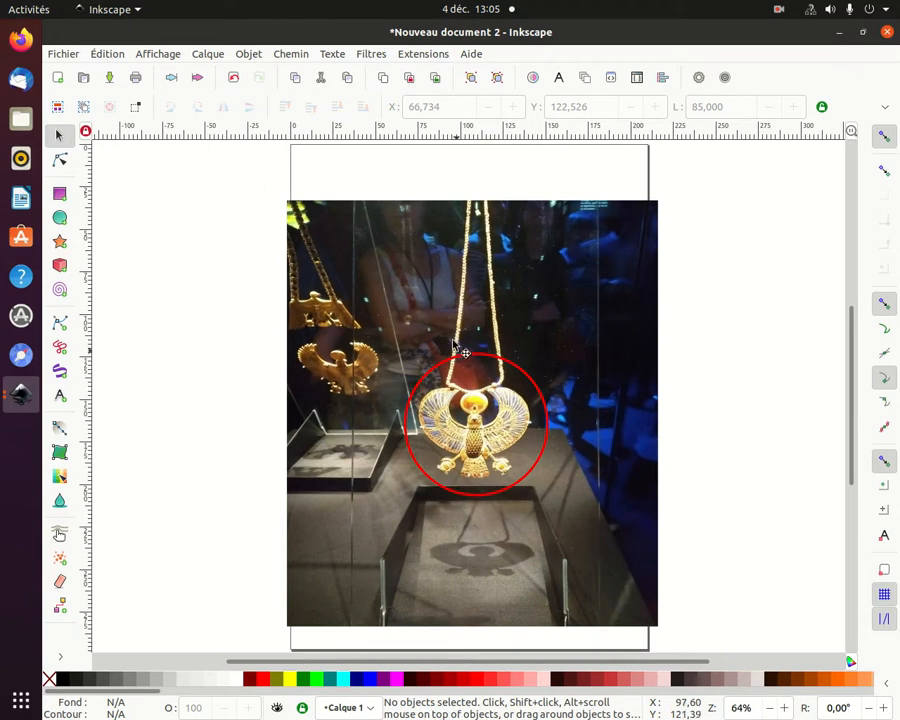
left_click_drag(189, 174, 745, 641)
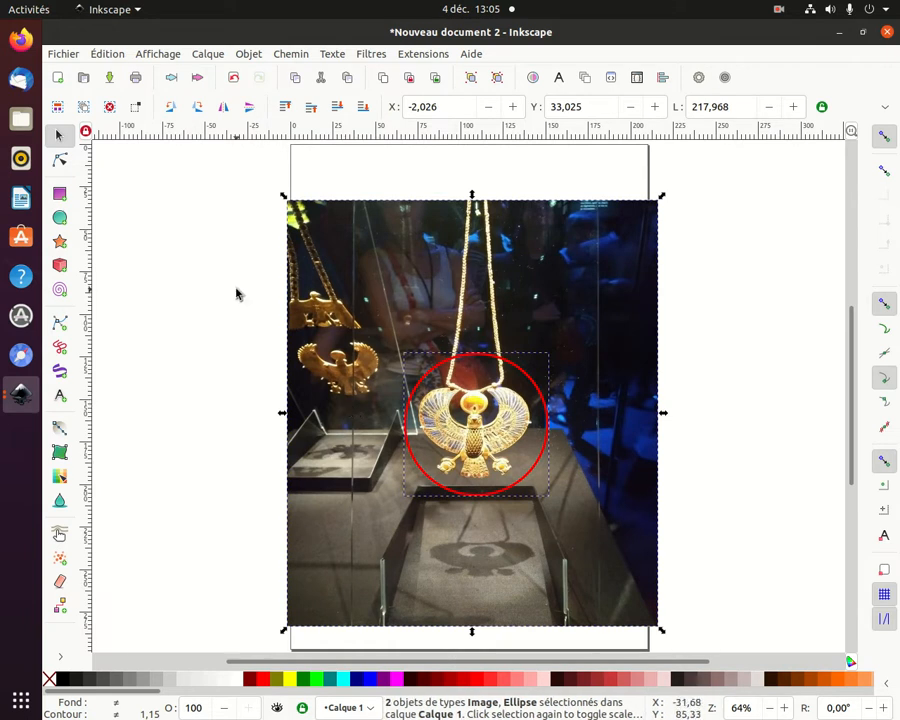
left_click(246, 54)
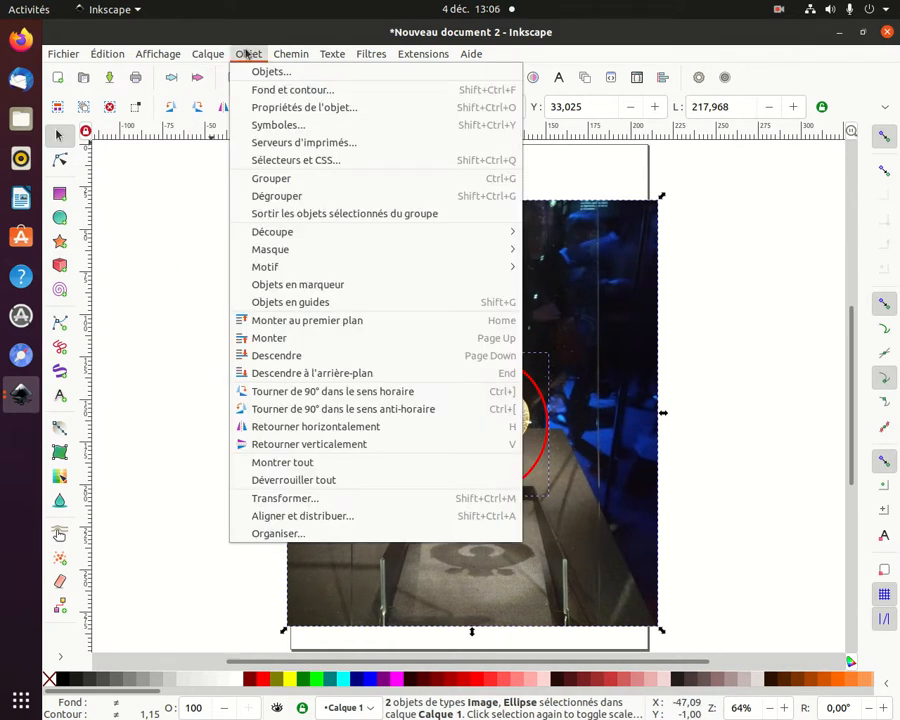
mouse_move(300, 236)
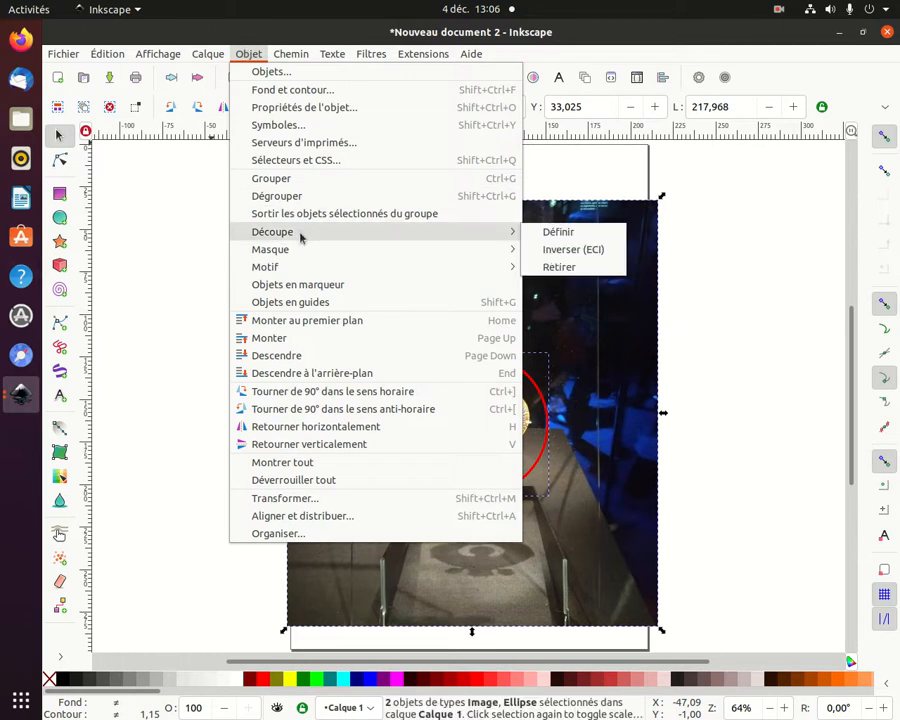
left_click(563, 234)
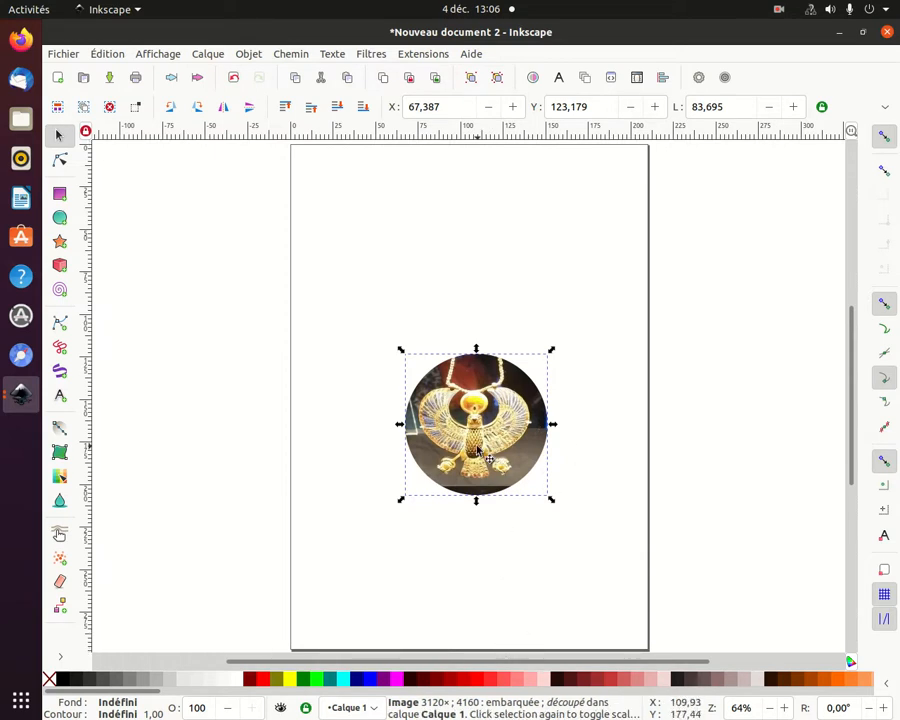
- Move the clipped round image to the page's lower-left area, at about X 13 mm, Y 202 mm, and keep it selected
left_click_drag(473, 430, 381, 566)
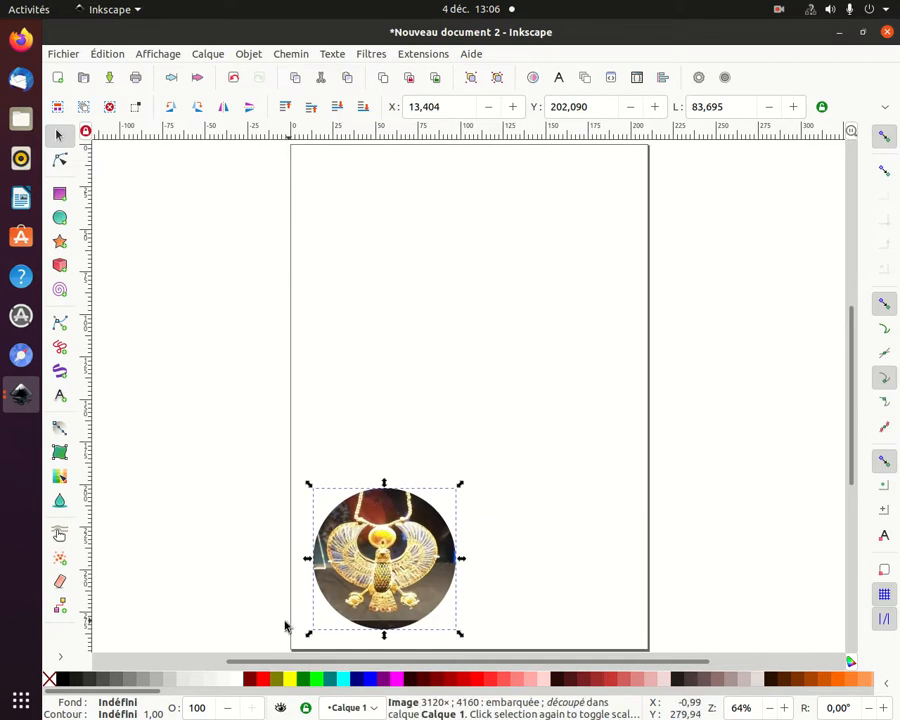
left_click(238, 603)
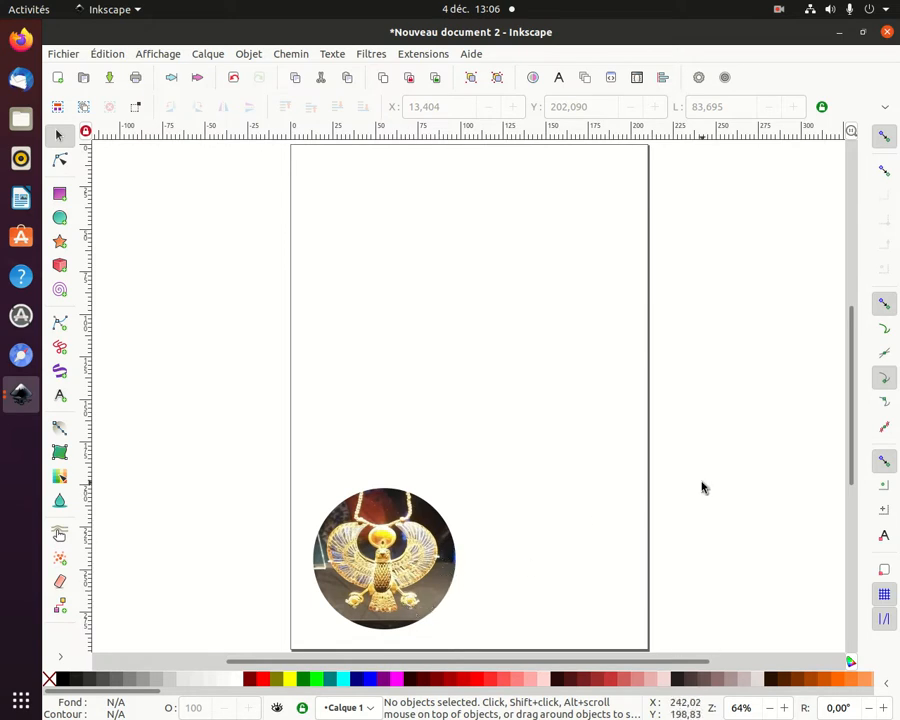
key("plus")
key("plus")
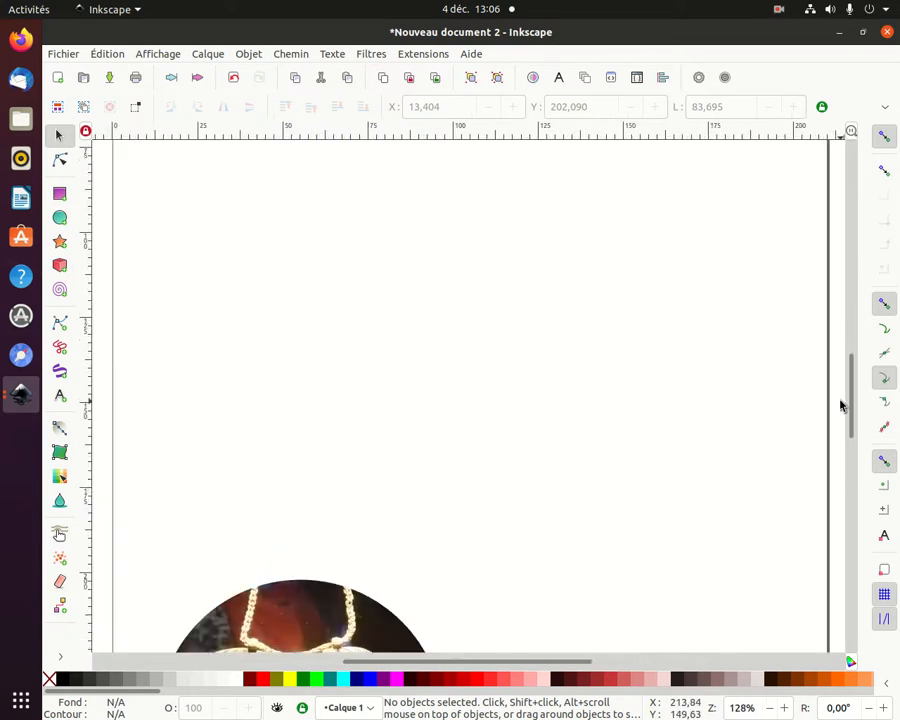
left_click_drag(852, 408, 852, 464)
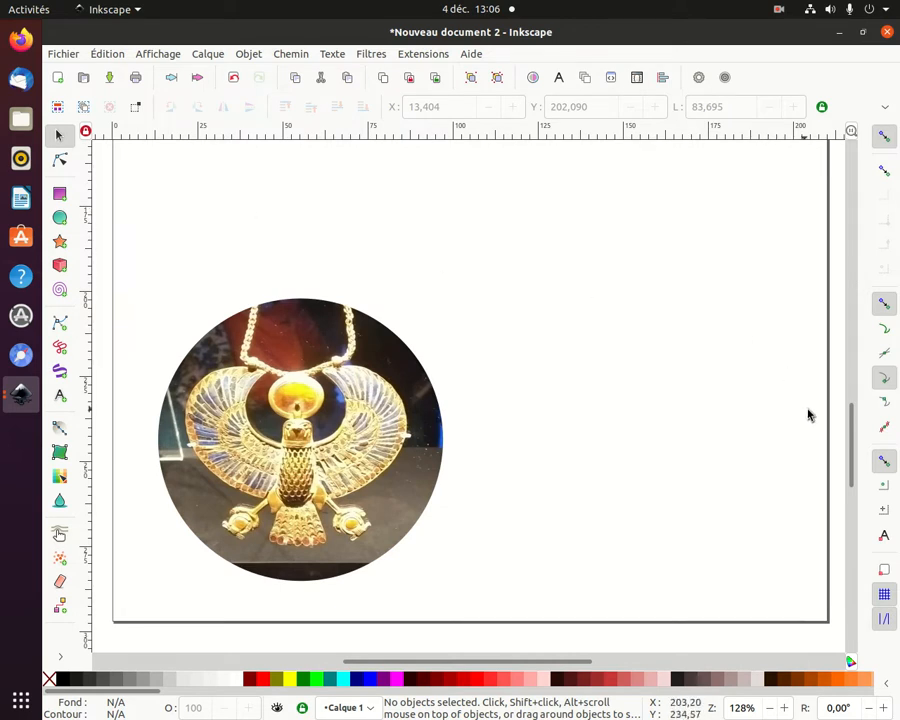
left_click_drag(852, 420, 856, 395)
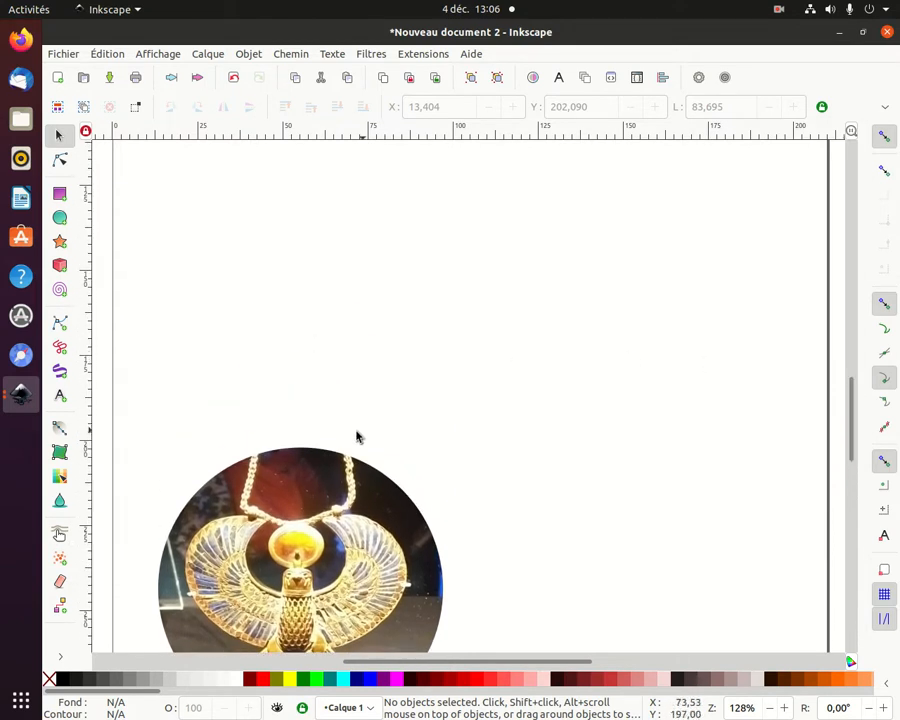
left_click_drag(850, 426, 850, 452)
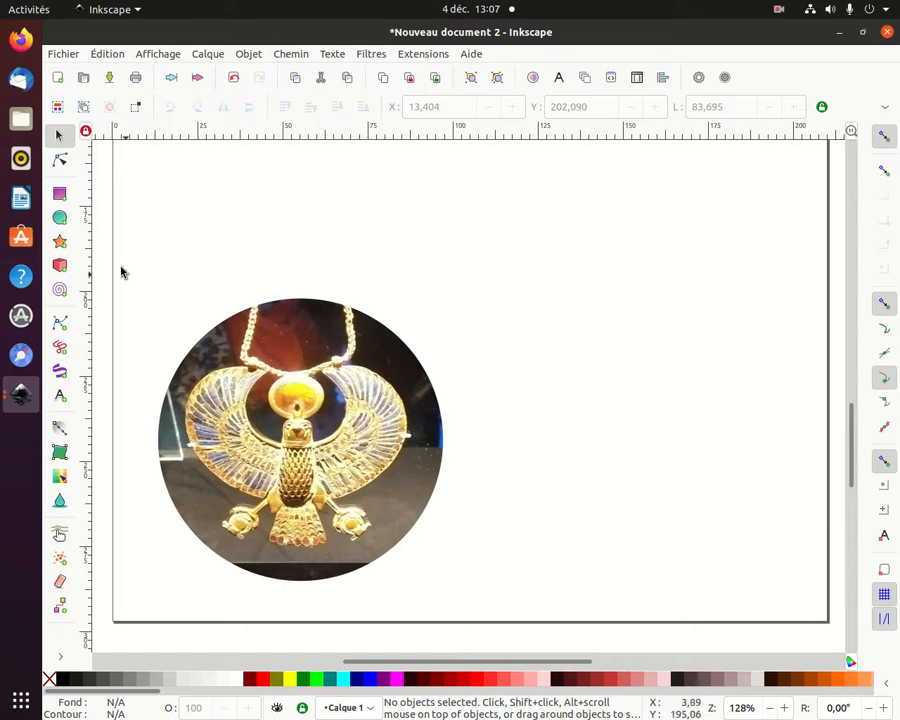
left_click(294, 363)
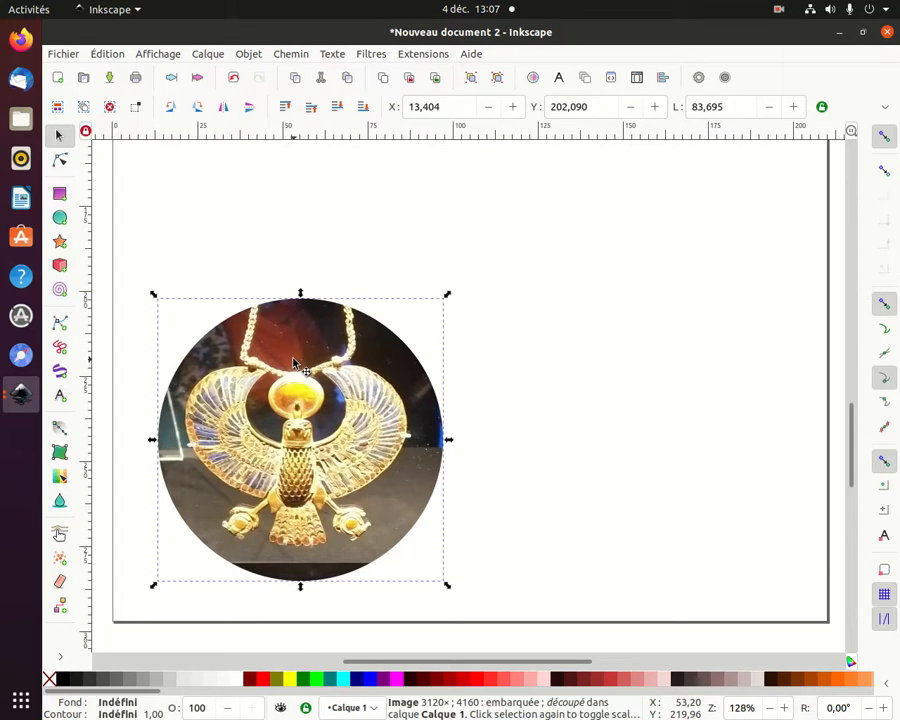
left_click(367, 56)
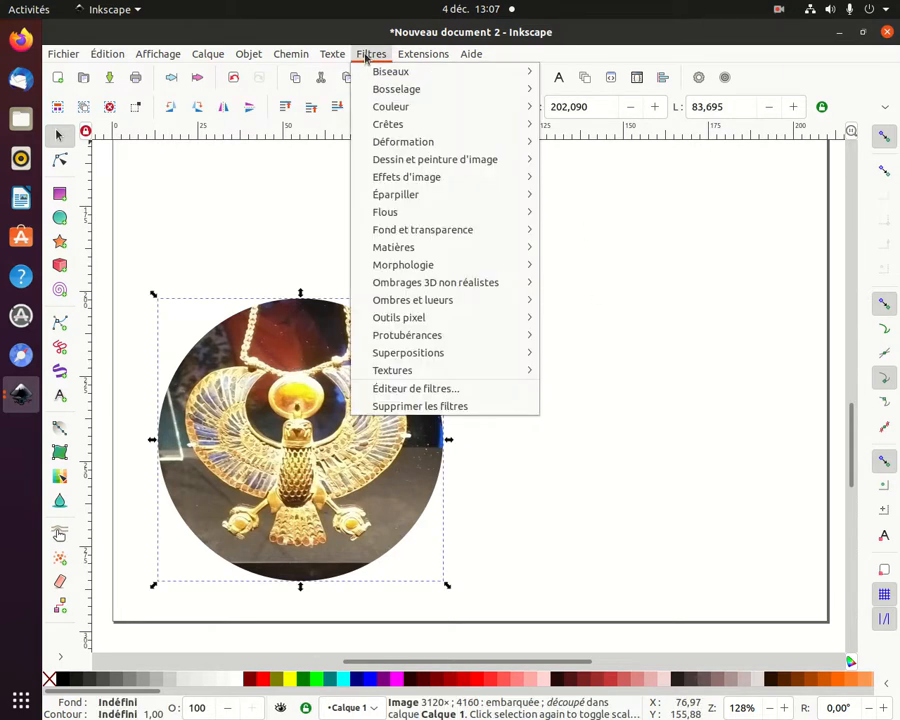
mouse_move(390, 110)
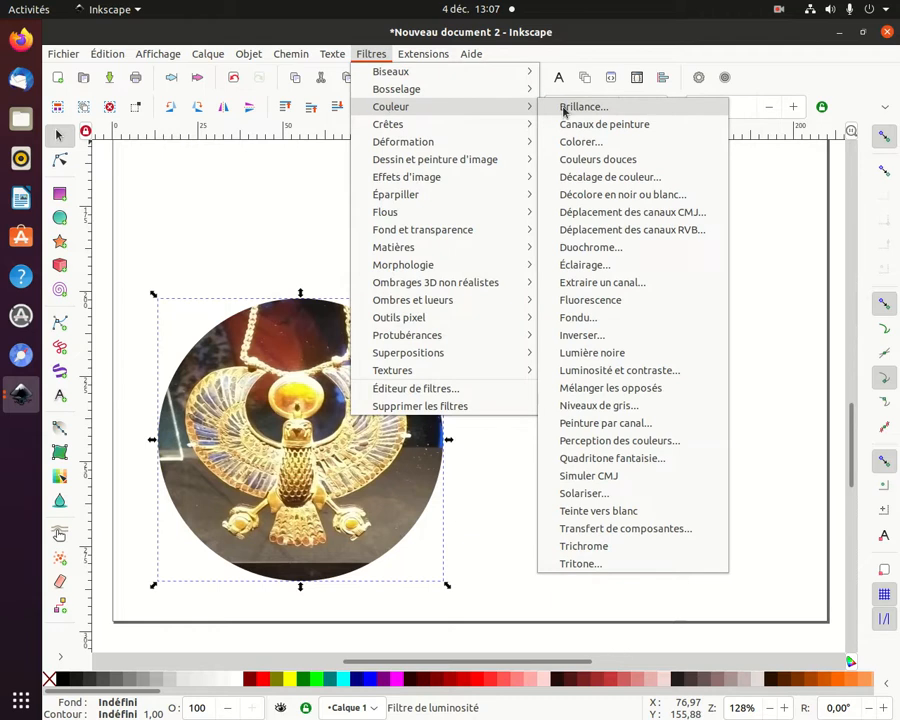
left_click(284, 212)
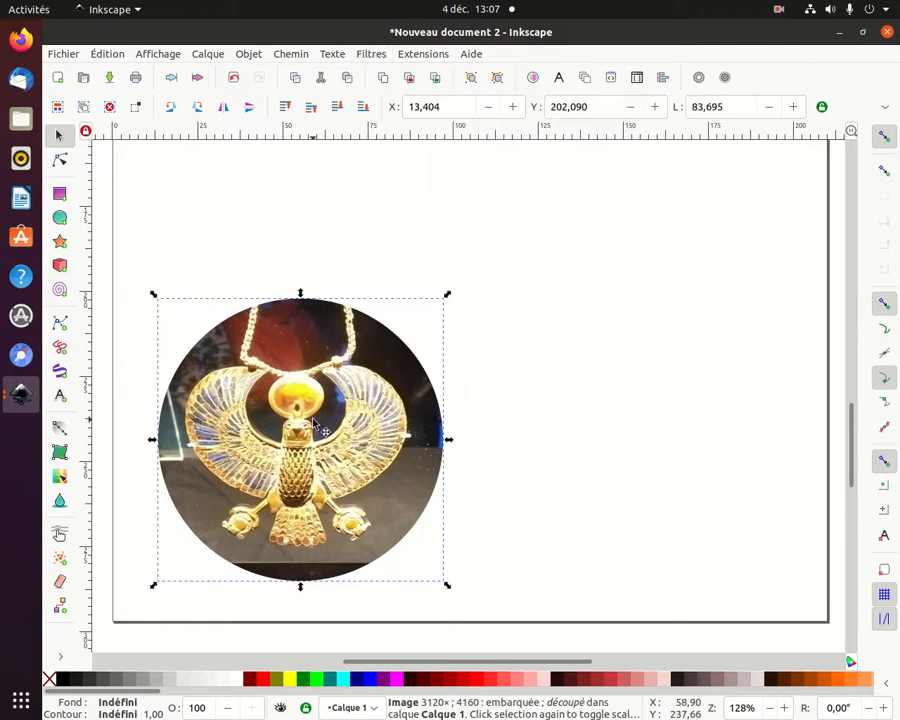
- Duplicate the clipped image and place the copy to the right of the original, at about X 114 mm, Y 204 mm
key("ctrl")
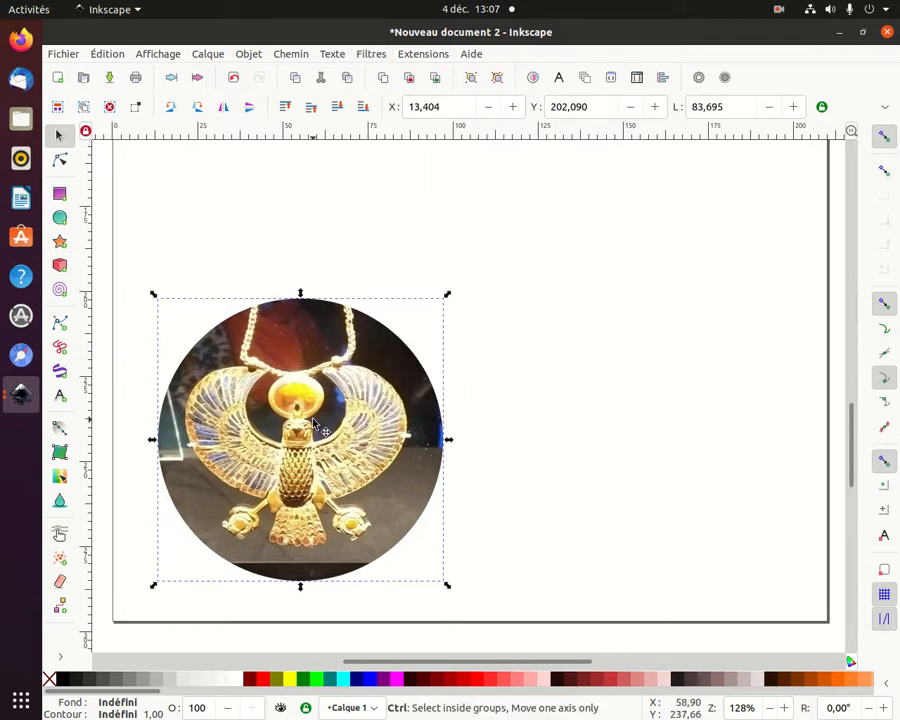
left_click_drag(313, 421, 658, 428)
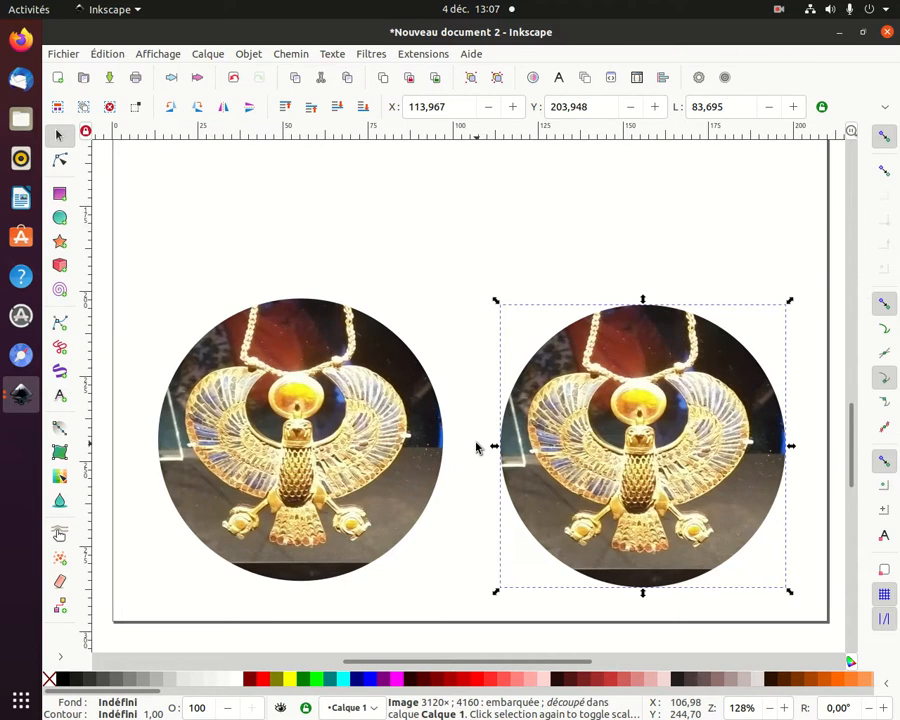
- Open the Inverser colour filter for the duplicated round pendant image and turn on its live preview
left_click(373, 55)
mouse_move(418, 108)
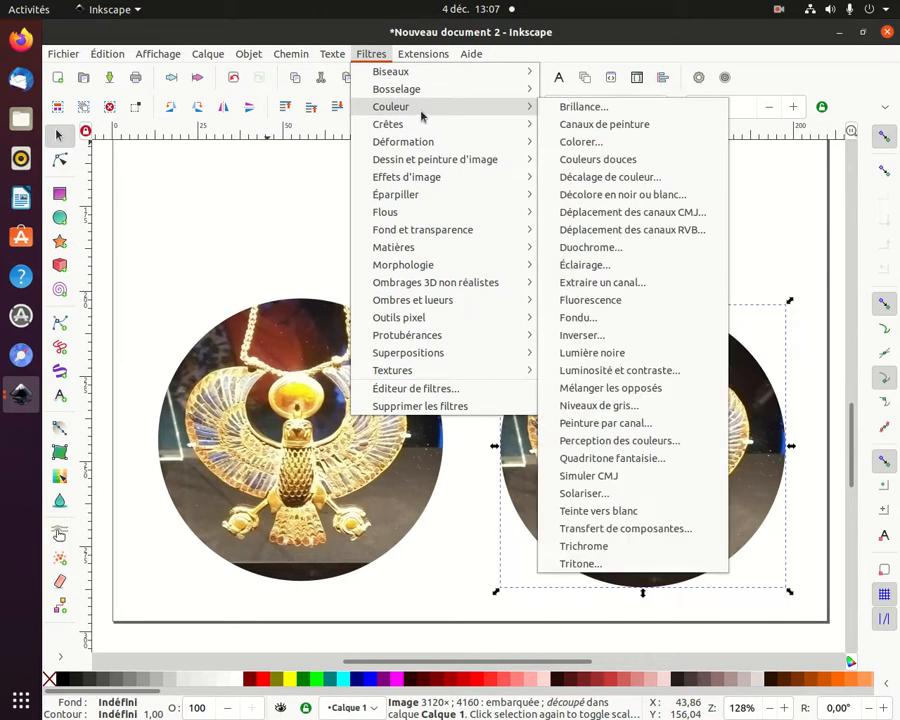
left_click(601, 339)
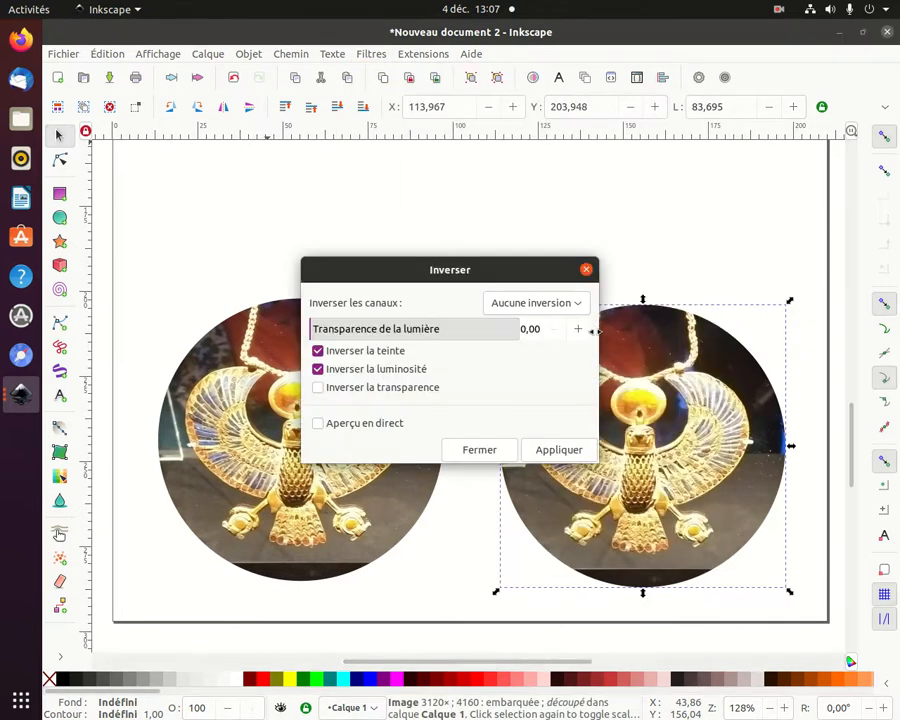
left_click(319, 424)
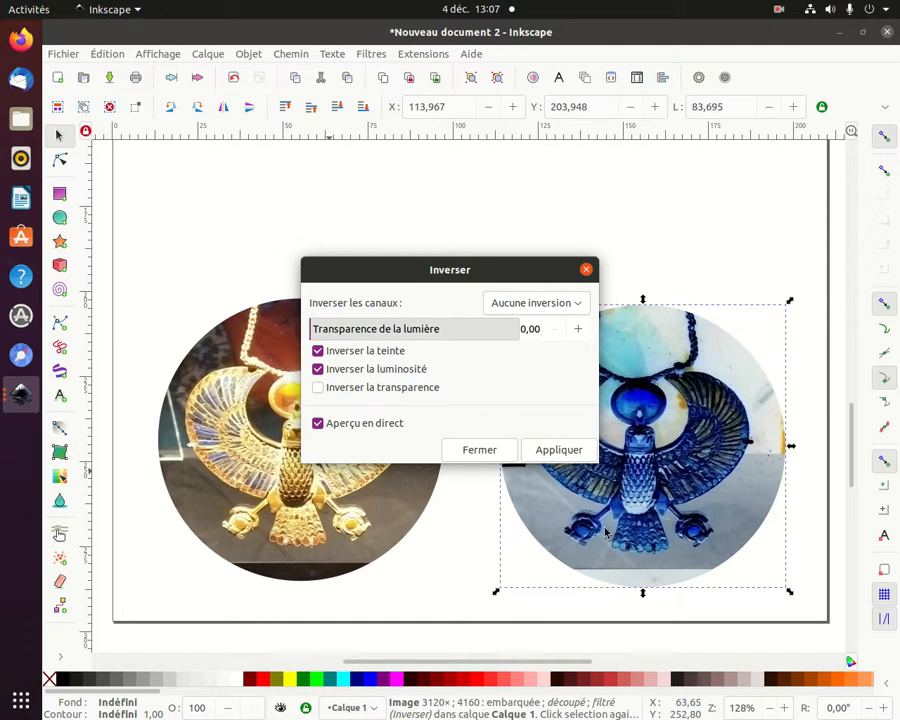
- Enable transparency inversion and preview the filter with luminosity and hue inversion each switched off, leaving both enabled
left_click(319, 388)
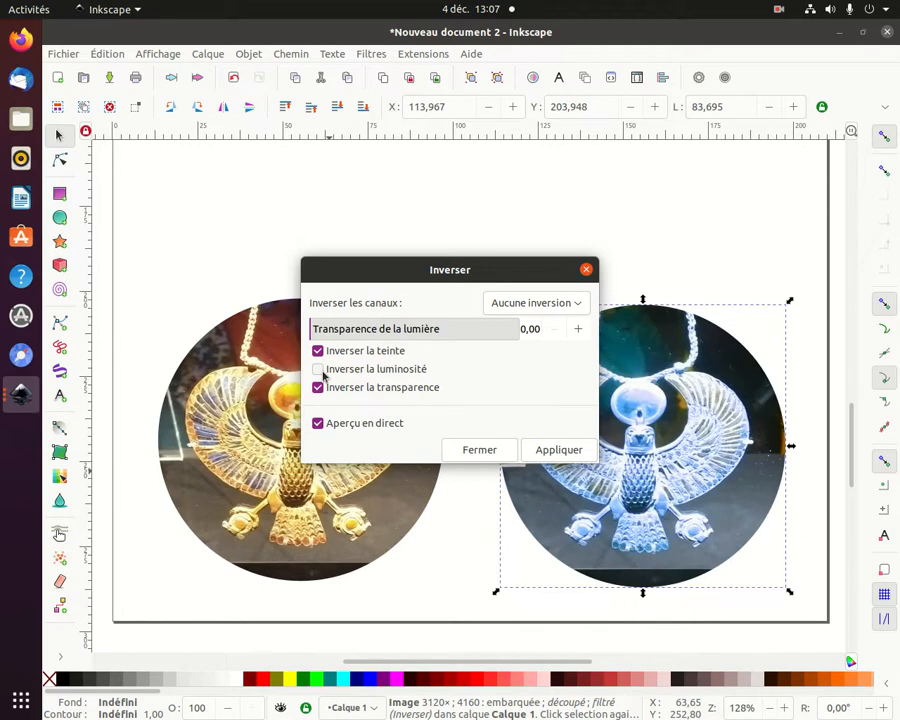
left_click(319, 369)
left_click(319, 369)
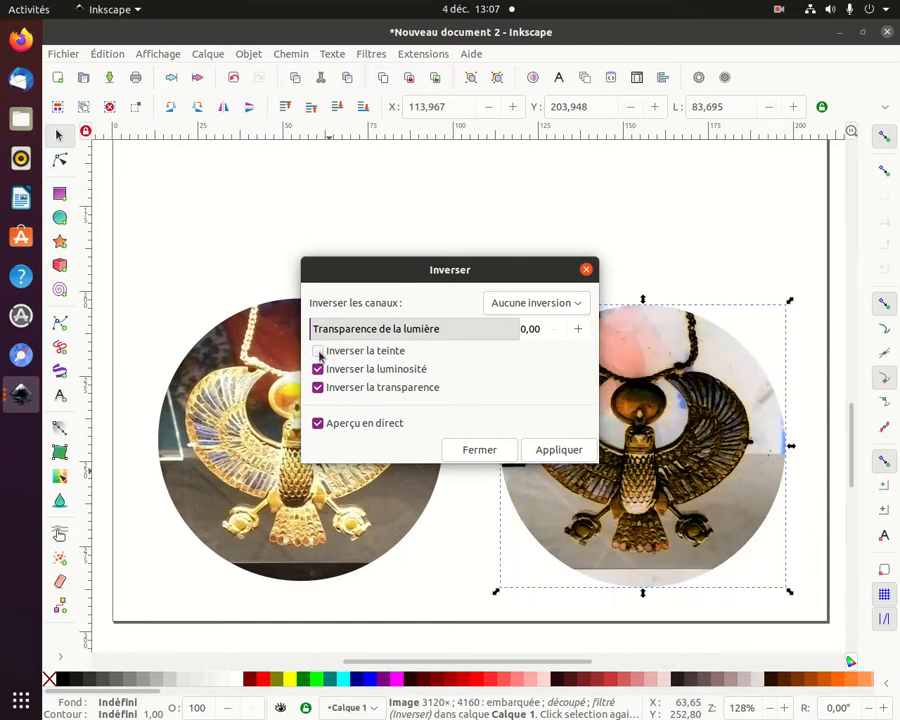
left_click(318, 352)
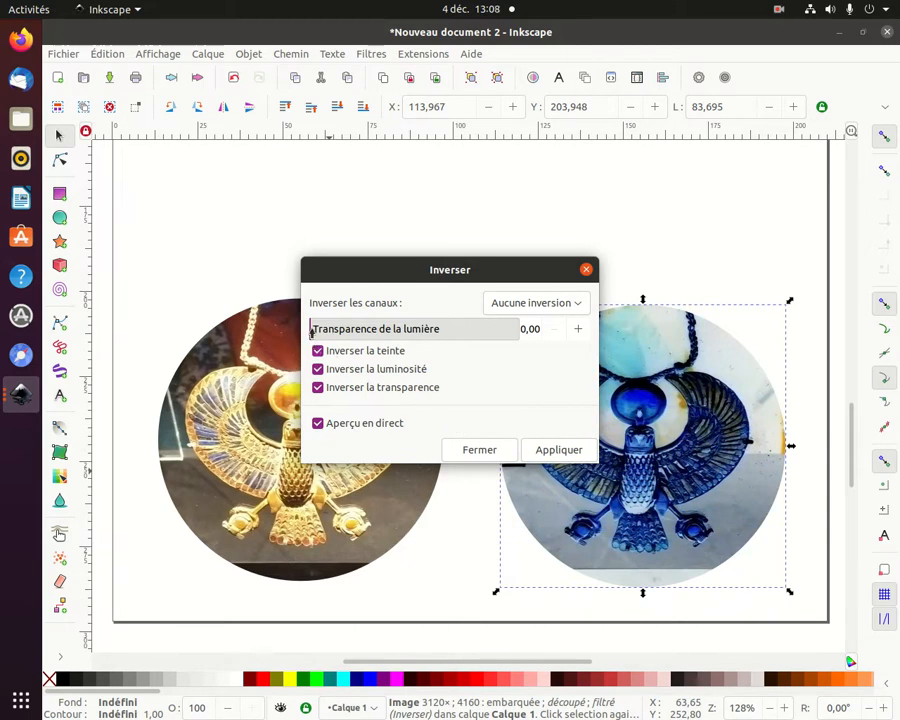
- Set the light transparency to 1.00 and apply the Inverser filter with hue, luminosity and transparency inversion enabled
left_click_drag(311, 333, 514, 335)
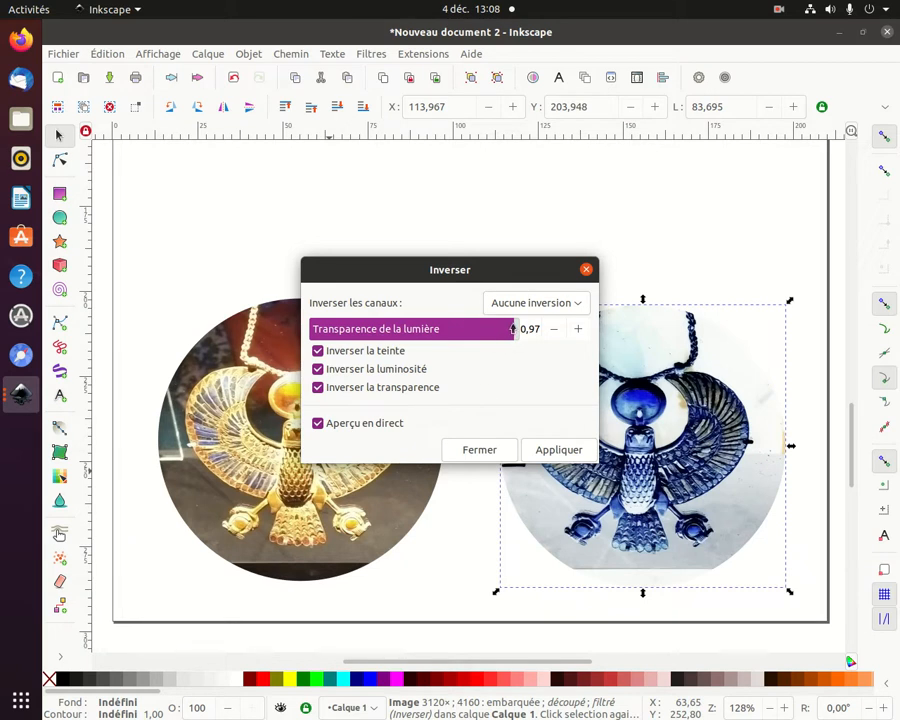
left_click_drag(513, 329, 521, 333)
left_click(321, 389)
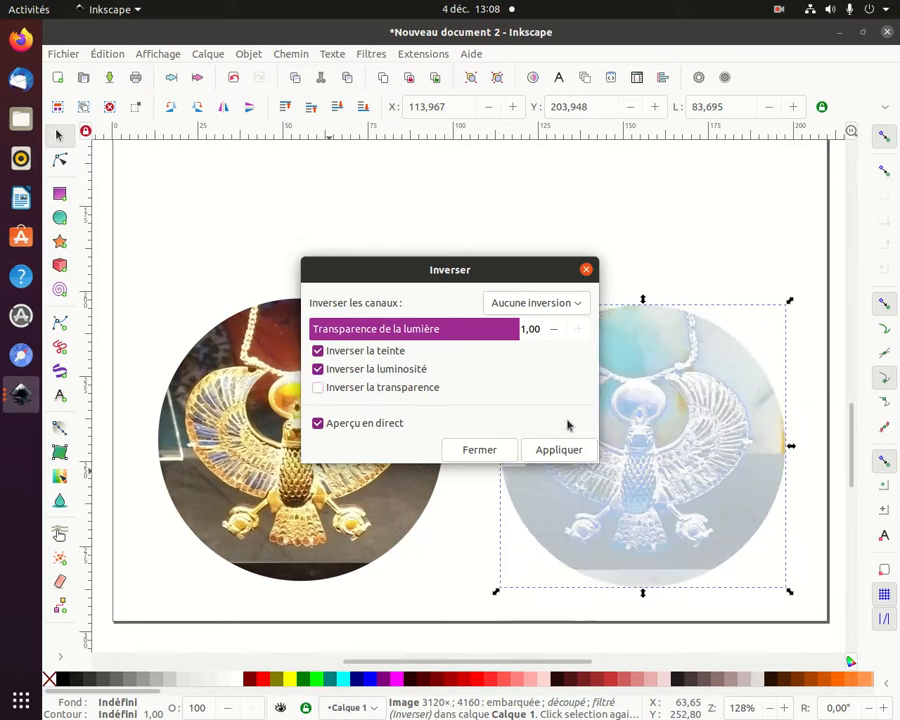
left_click(319, 389)
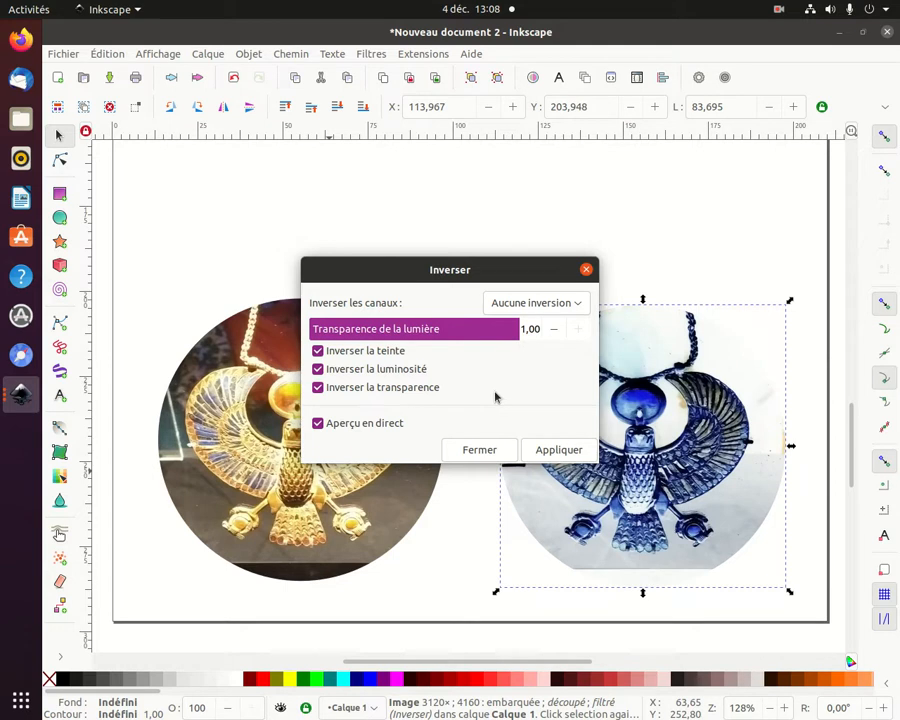
left_click(563, 451)
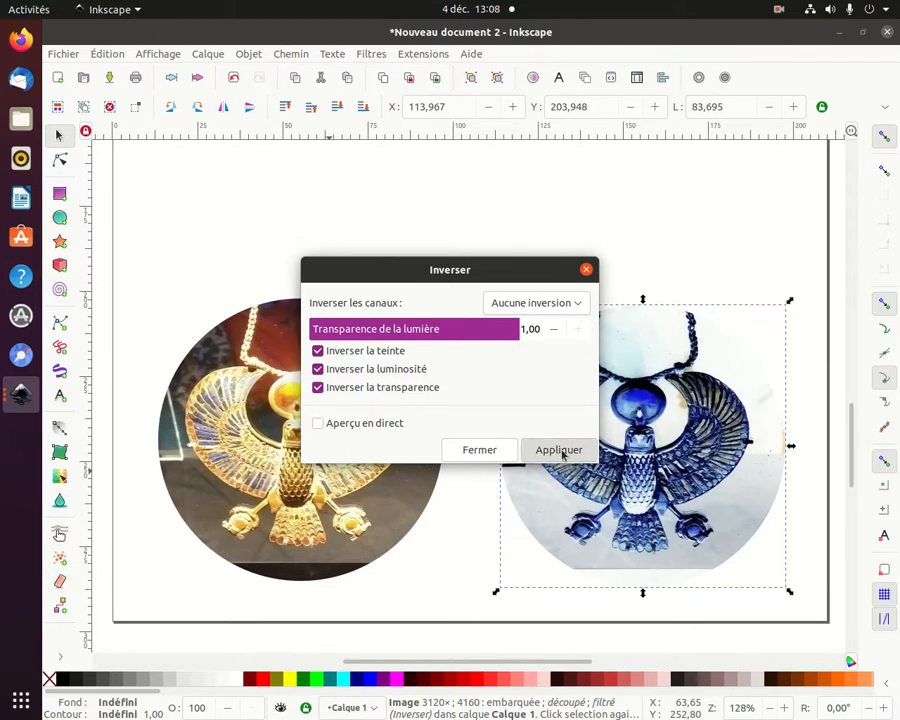
left_click(588, 270)
left_click(458, 271)
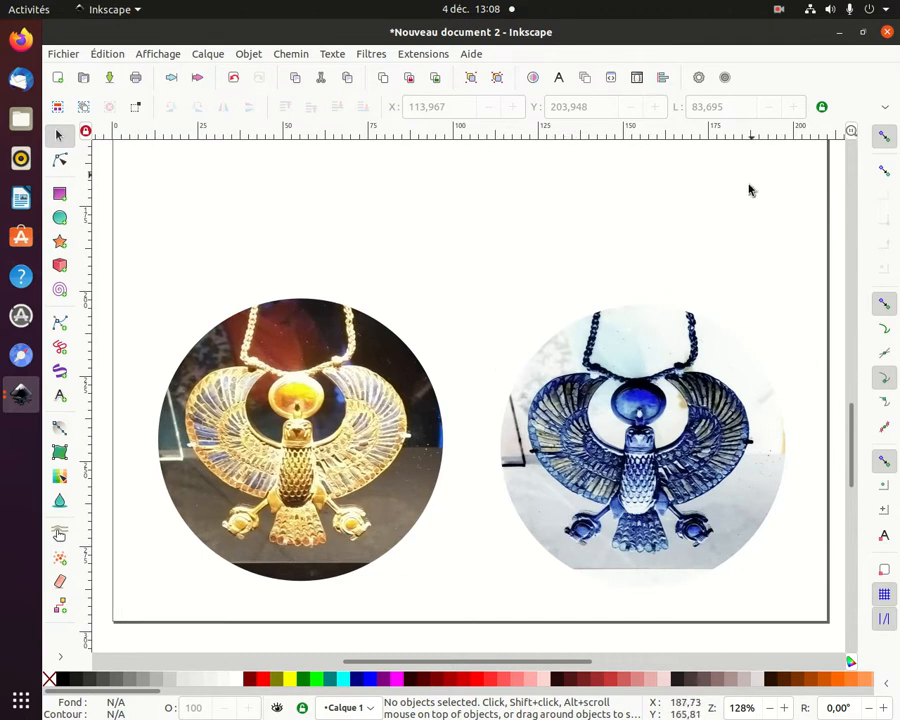
- Import couple.jpeg from the Images folder as an embedded image in the empty area above the pendants
scroll(853, 413, "up", 1)
scroll(853, 413, "up", 6)
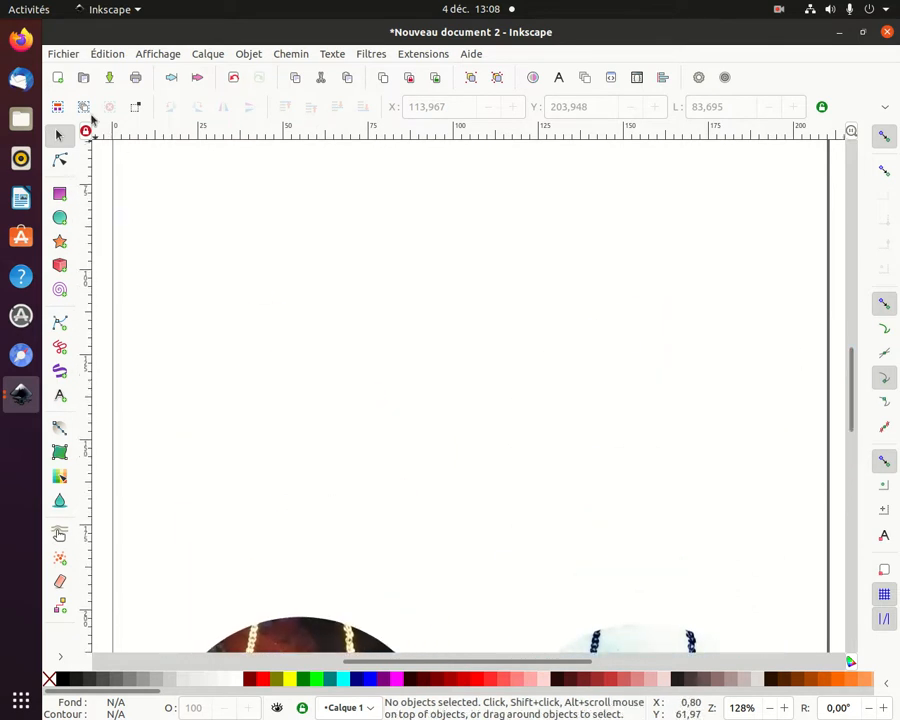
left_click(62, 54)
left_click(138, 235)
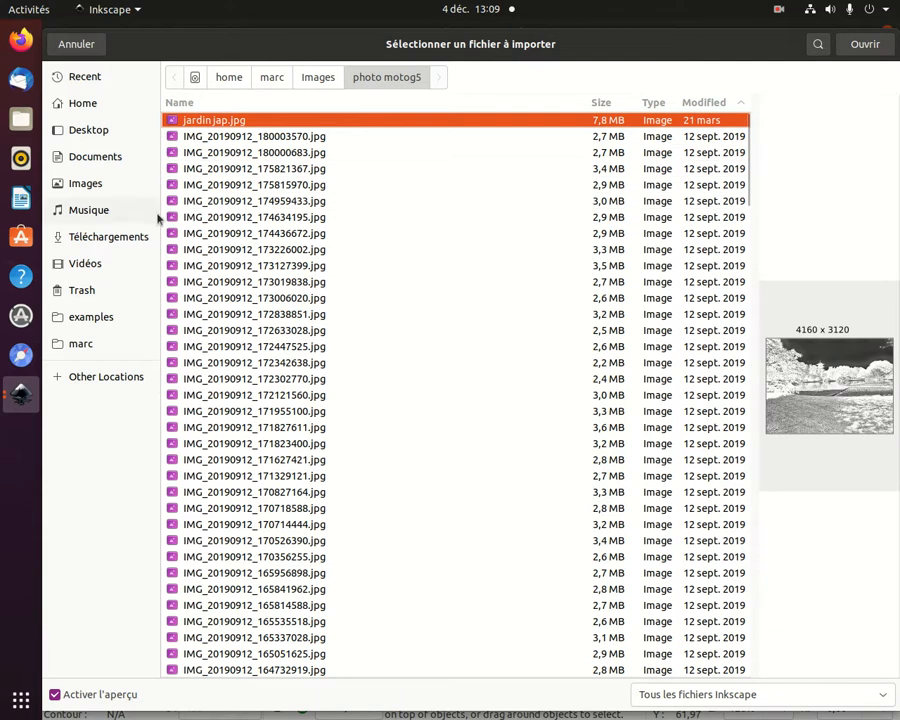
left_click(104, 185)
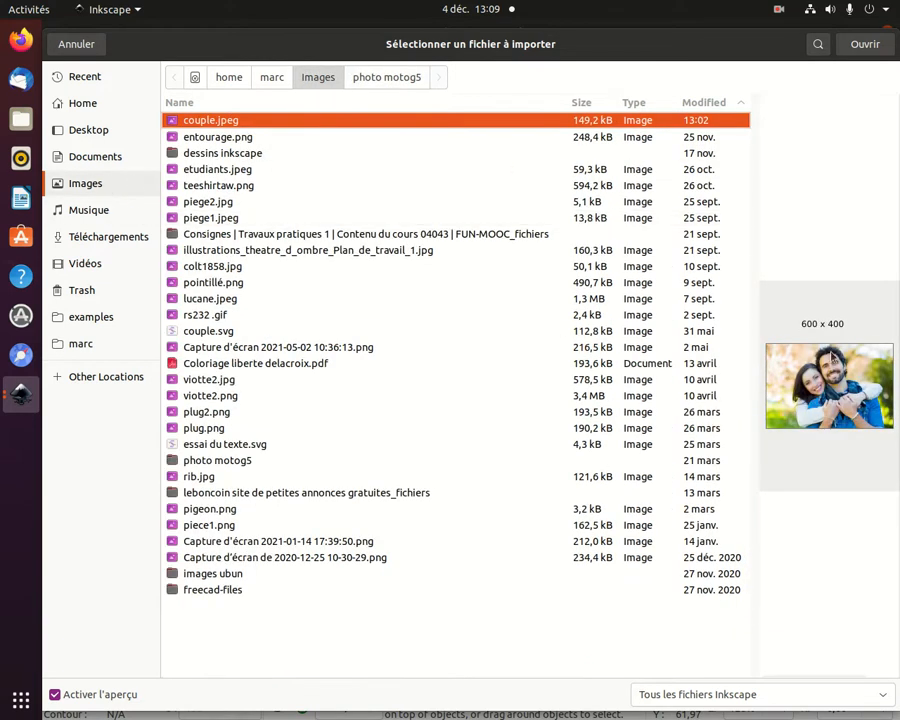
left_click(865, 44)
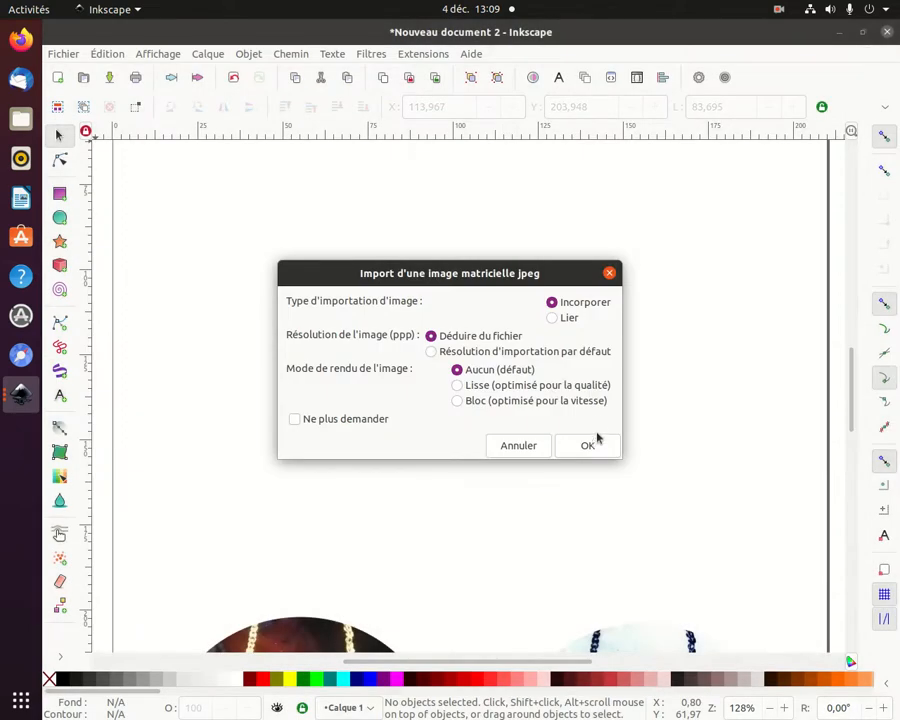
left_click(596, 444)
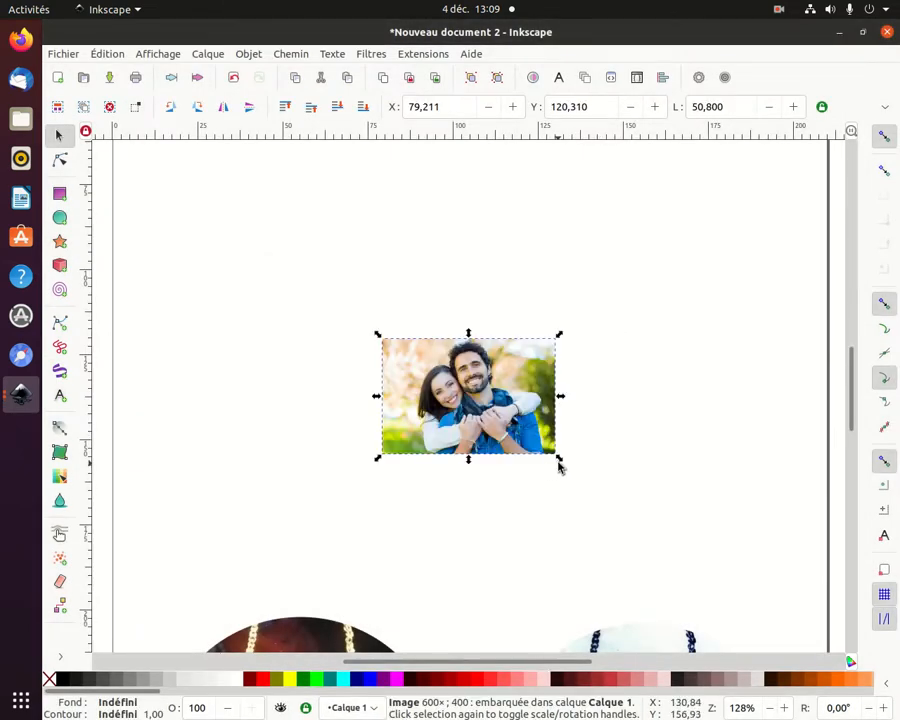
- Enlarge the couple photo to about 115 mm wide, with its corner at about X 76 mm, Y 107 mm, and deselect it
left_click_drag(562, 464, 718, 542)
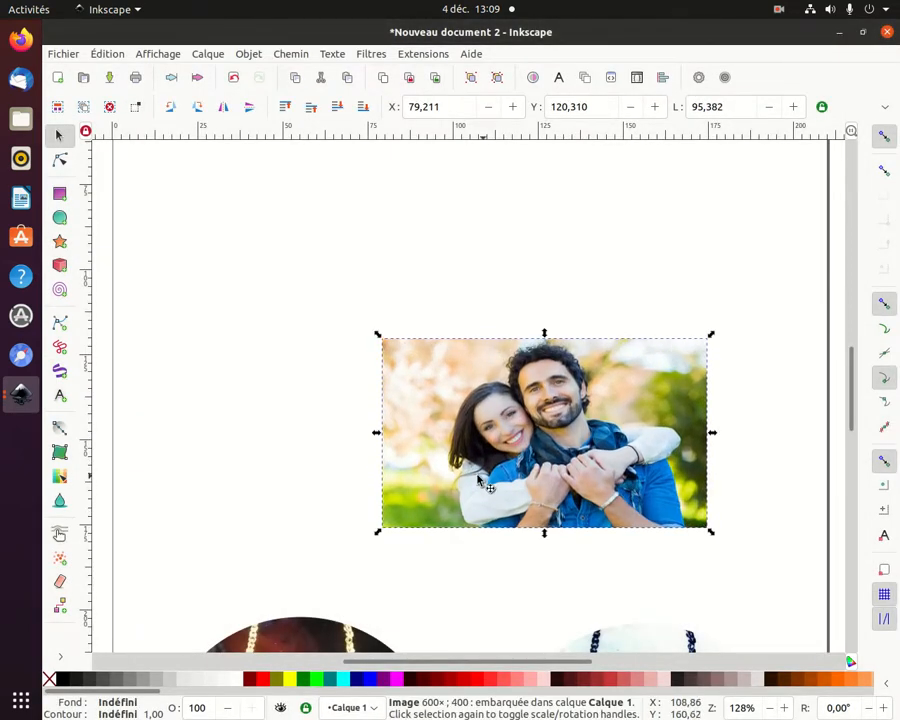
left_click_drag(544, 540, 545, 571)
left_click_drag(379, 339, 368, 301)
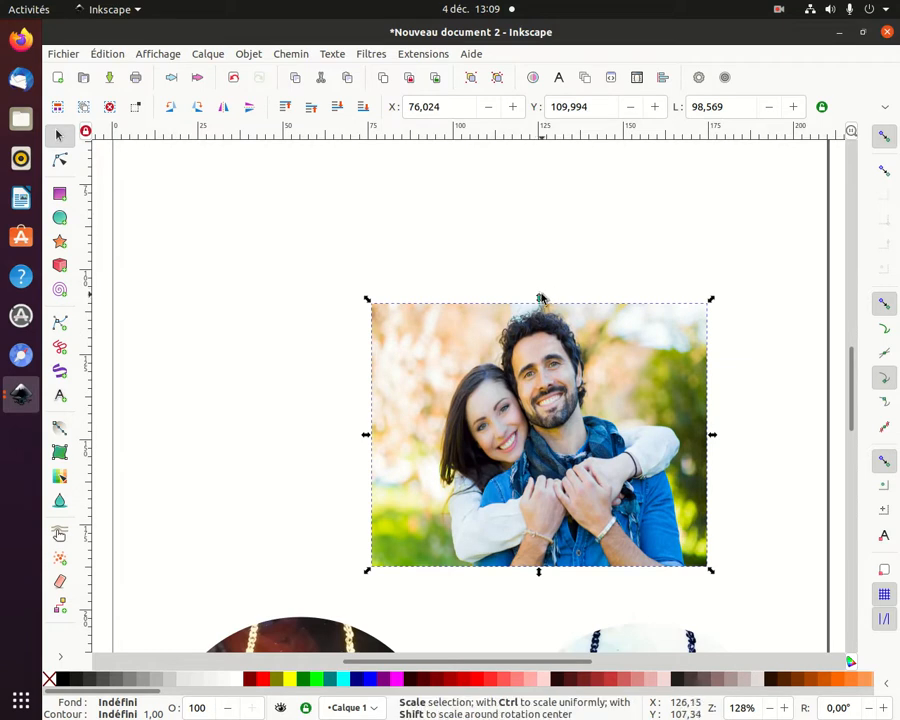
left_click_drag(539, 299, 541, 289)
left_click_drag(709, 288, 766, 297)
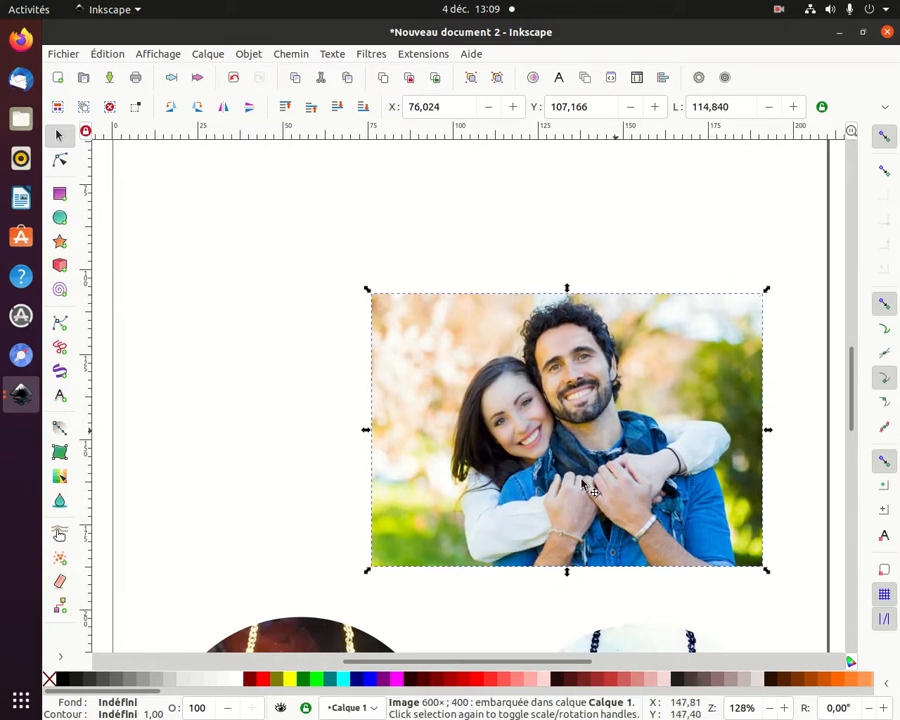
left_click(158, 376)
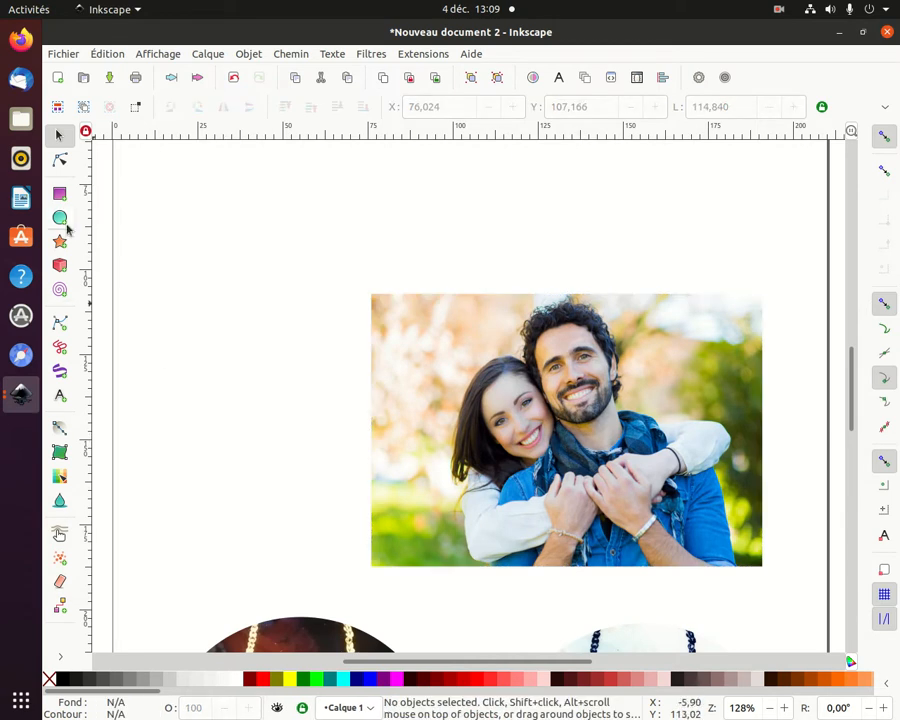
- Draw a circle of about 29 mm radius and place it over the couple's faces at about X 99 mm, Y 106 mm
left_click(60, 218)
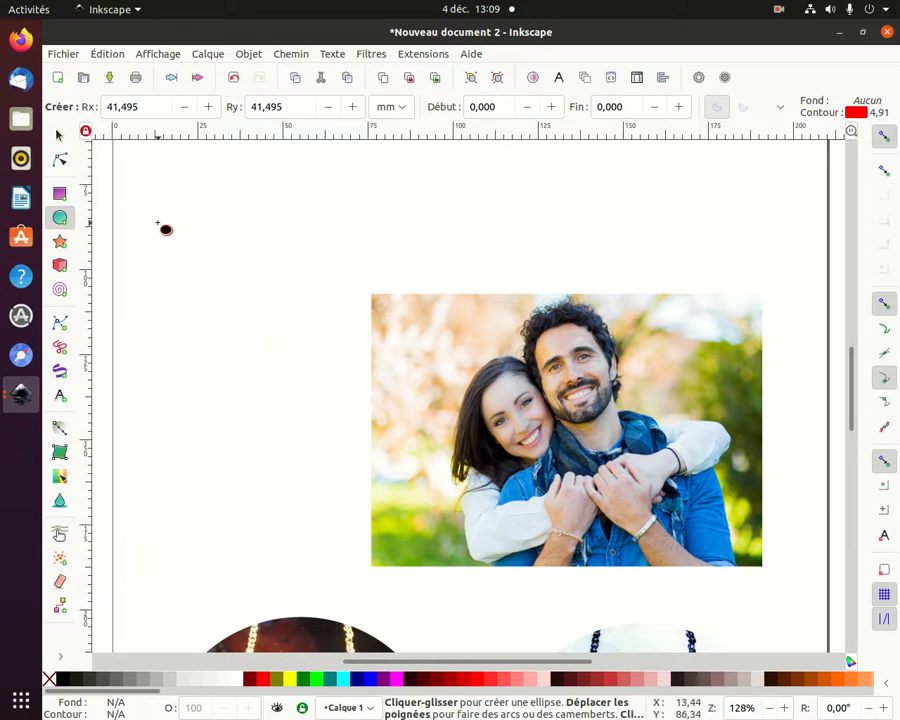
left_click_drag(145, 208, 362, 408)
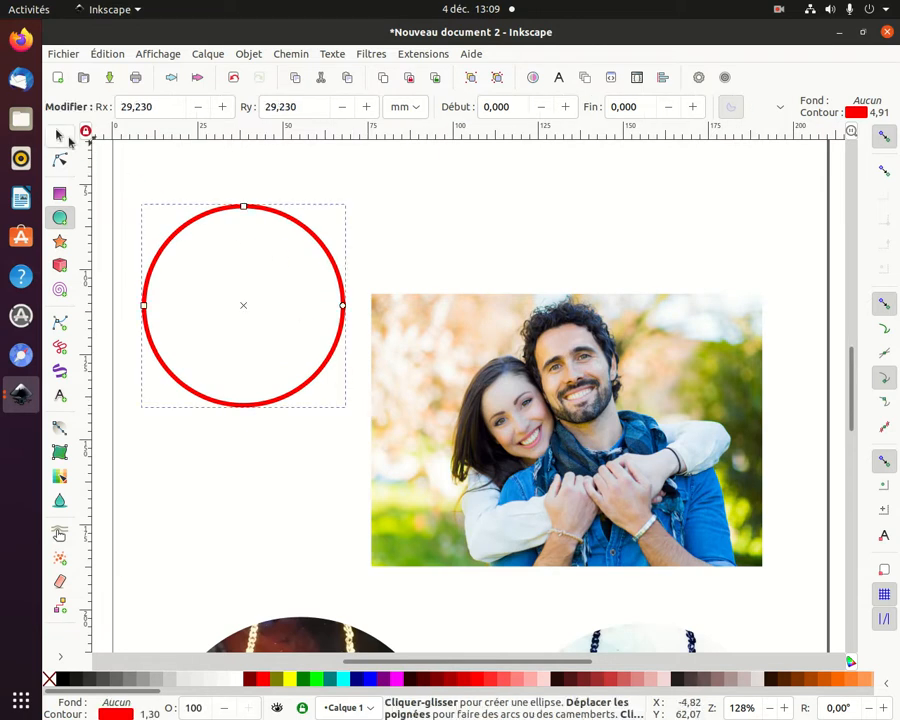
left_click(58, 136)
mouse_move(240, 210)
left_mouse_down()
mouse_move(420, 276)
mouse_move(542, 301)
left_mouse_up()
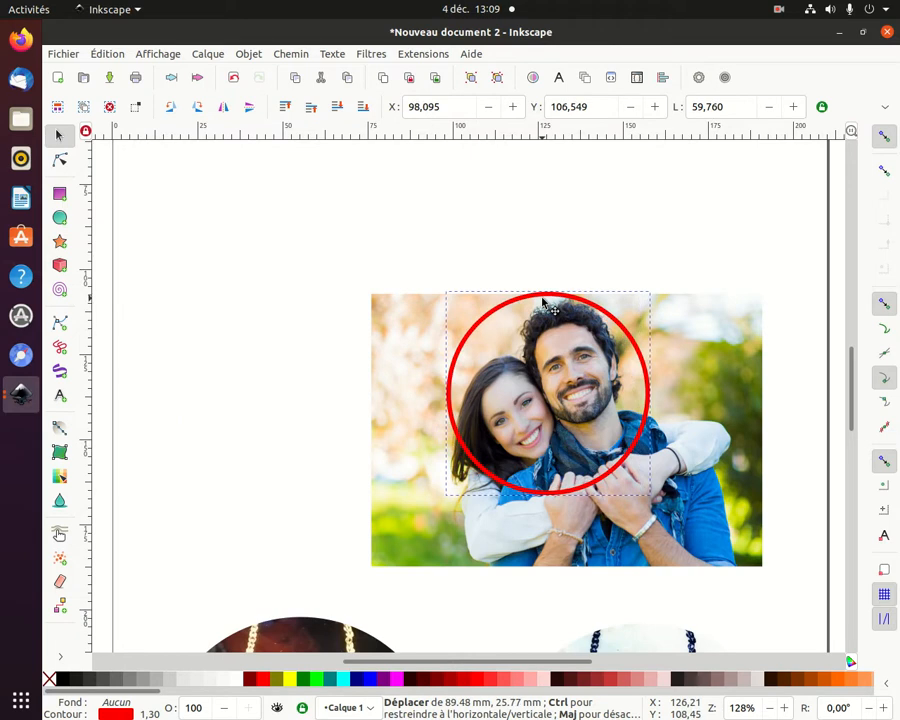
left_click_drag(542, 301, 547, 301)
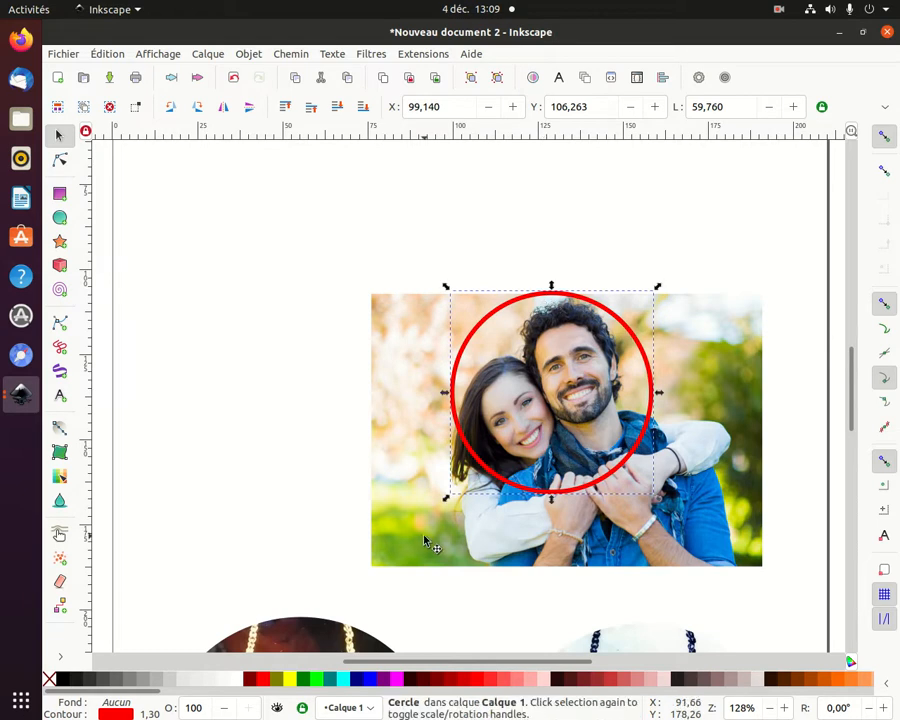
- Select both the couple photo and the circle and clip the photo to the circle's shape
left_click(255, 469)
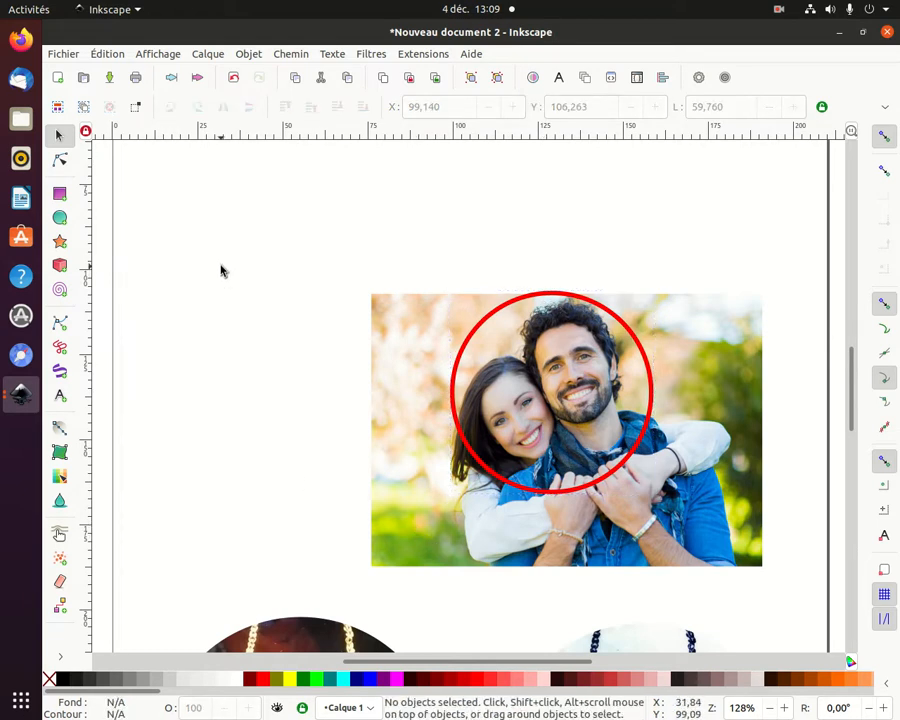
left_click_drag(298, 266, 790, 588)
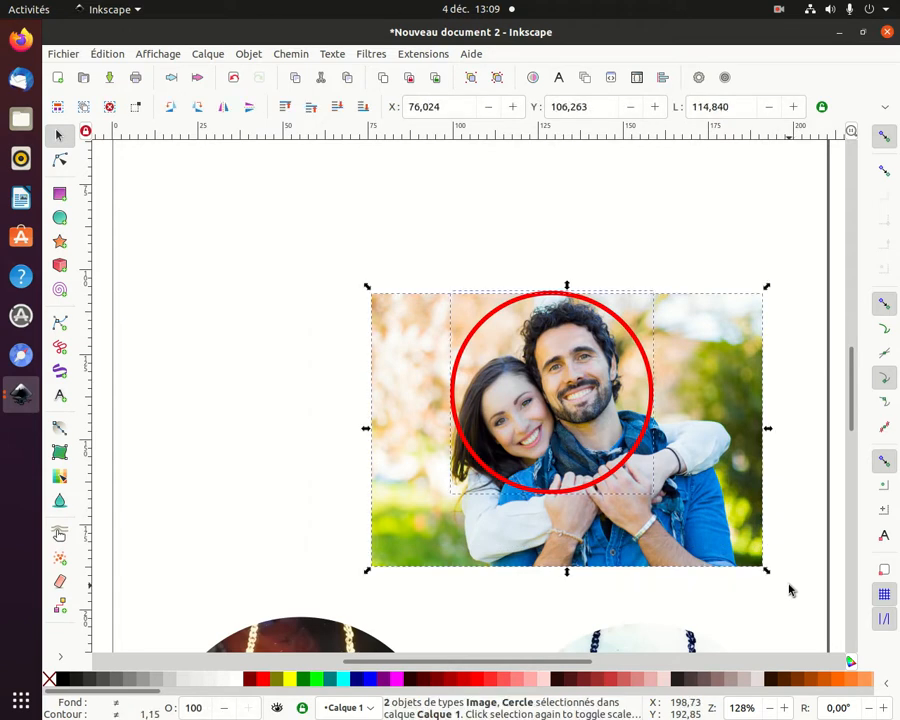
left_click(250, 54)
mouse_move(335, 229)
left_click(558, 233)
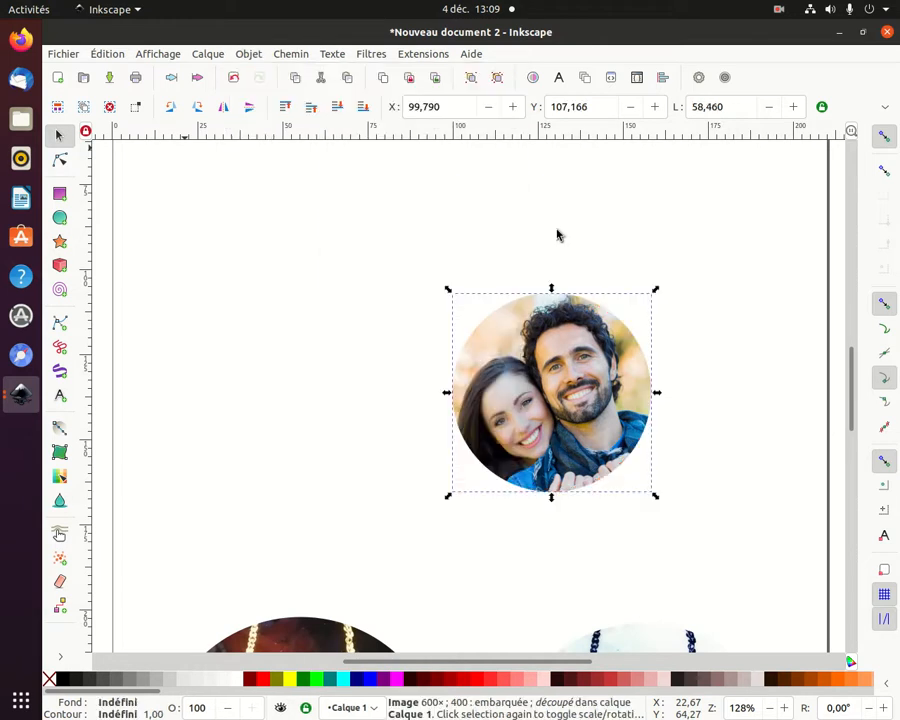
left_click(545, 547)
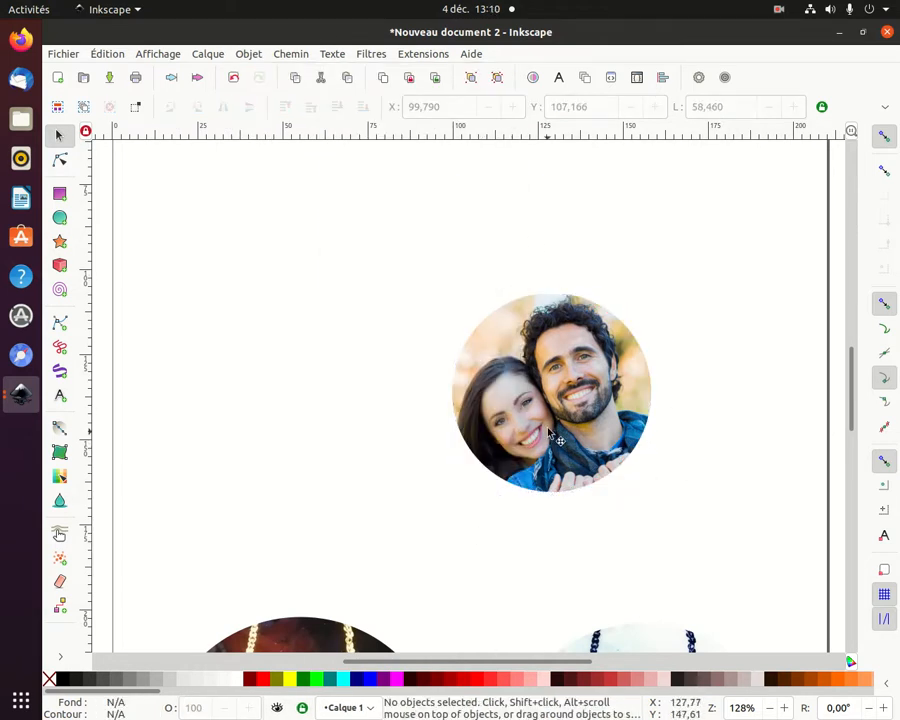
- Try the Grain photo image effect on the round couple image and undo it
left_click(511, 338)
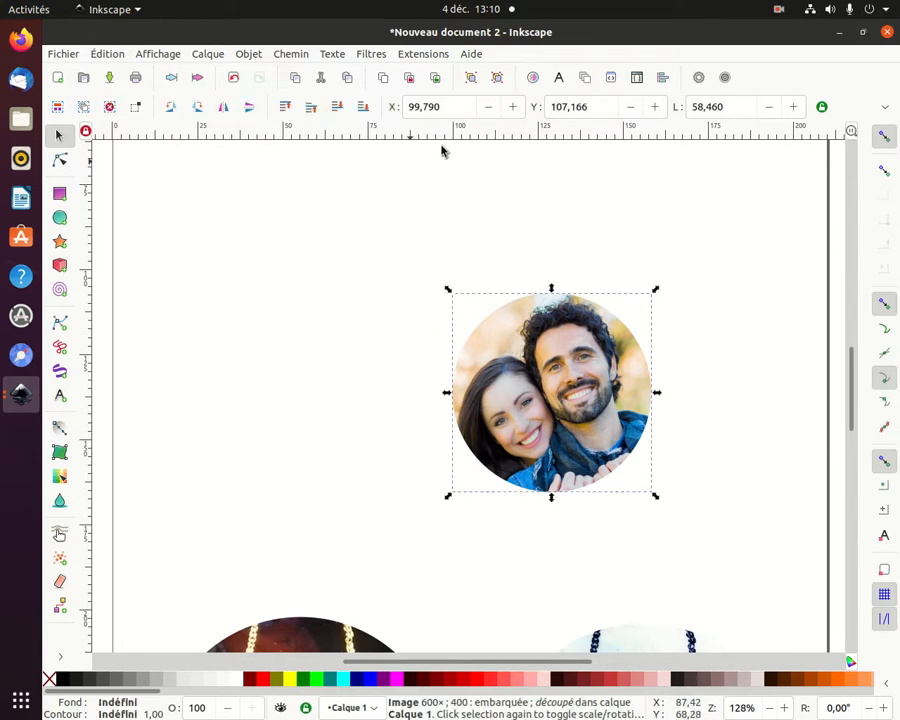
left_click(368, 55)
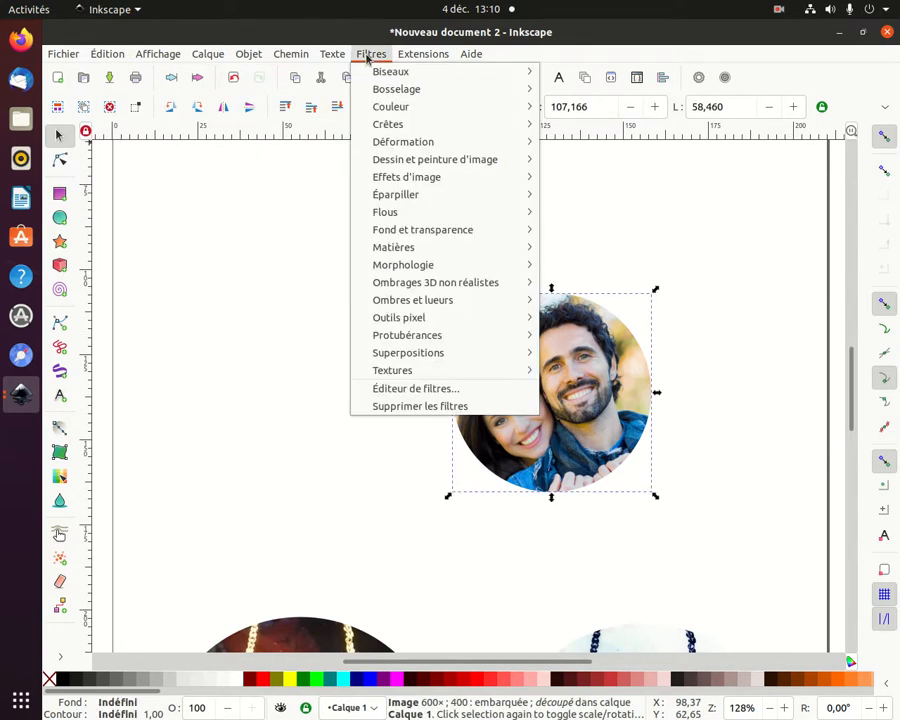
mouse_move(405, 93)
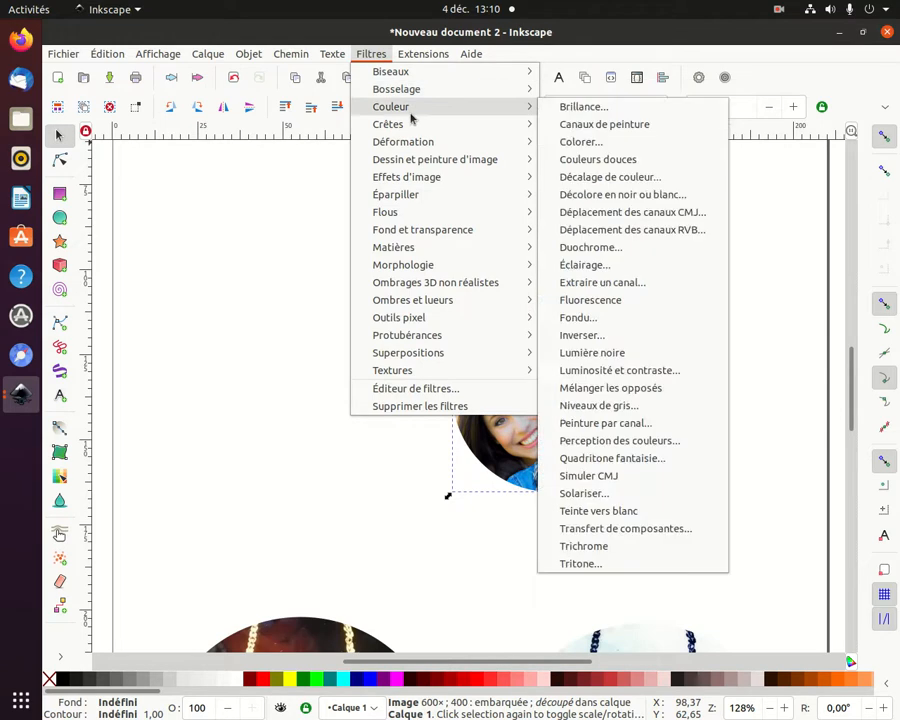
mouse_move(419, 141)
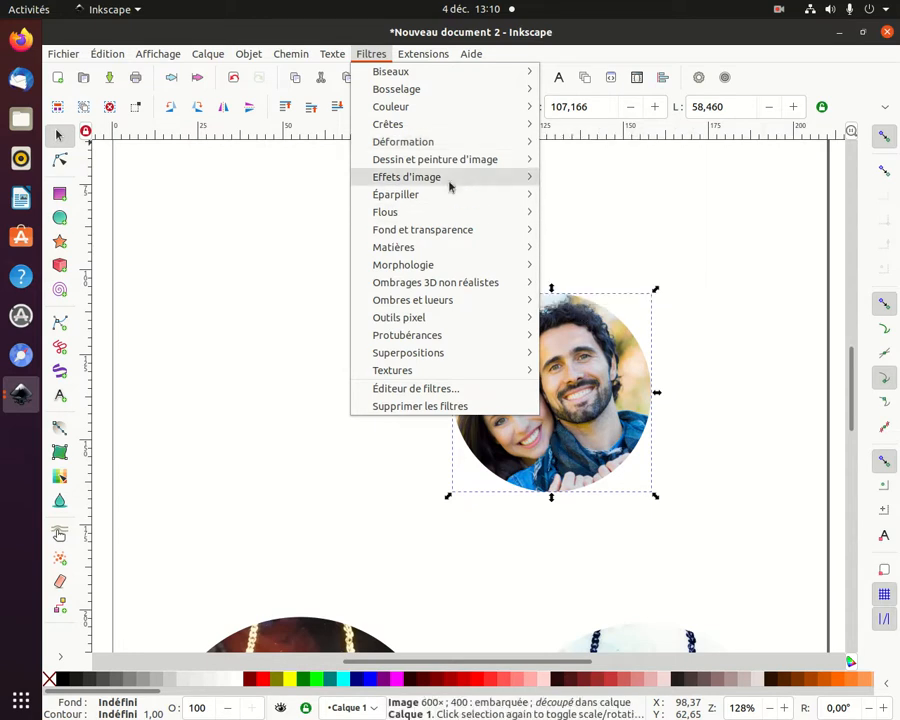
mouse_move(446, 179)
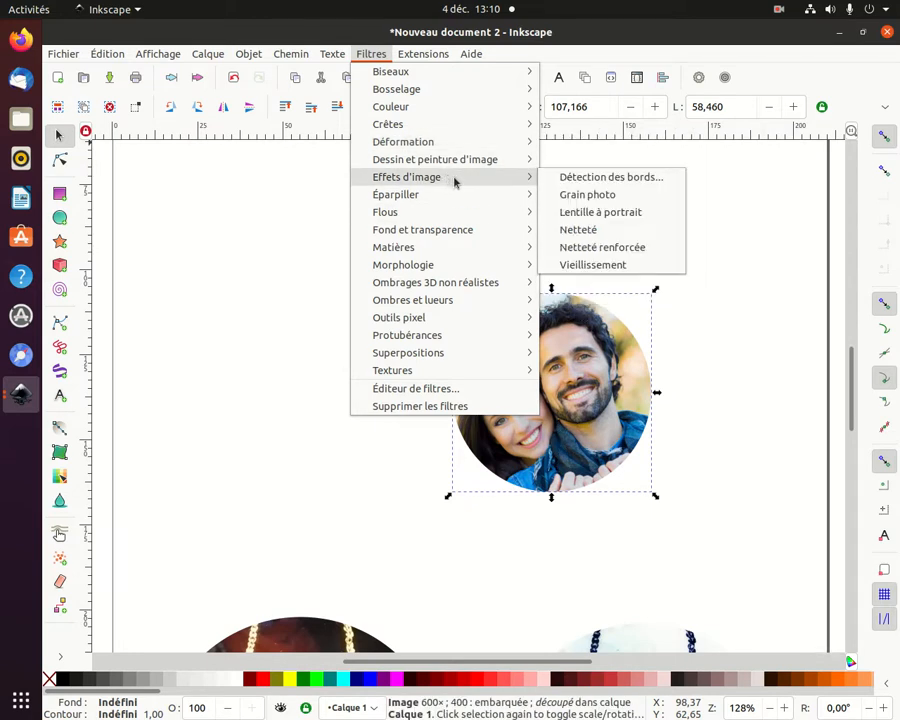
left_click(611, 196)
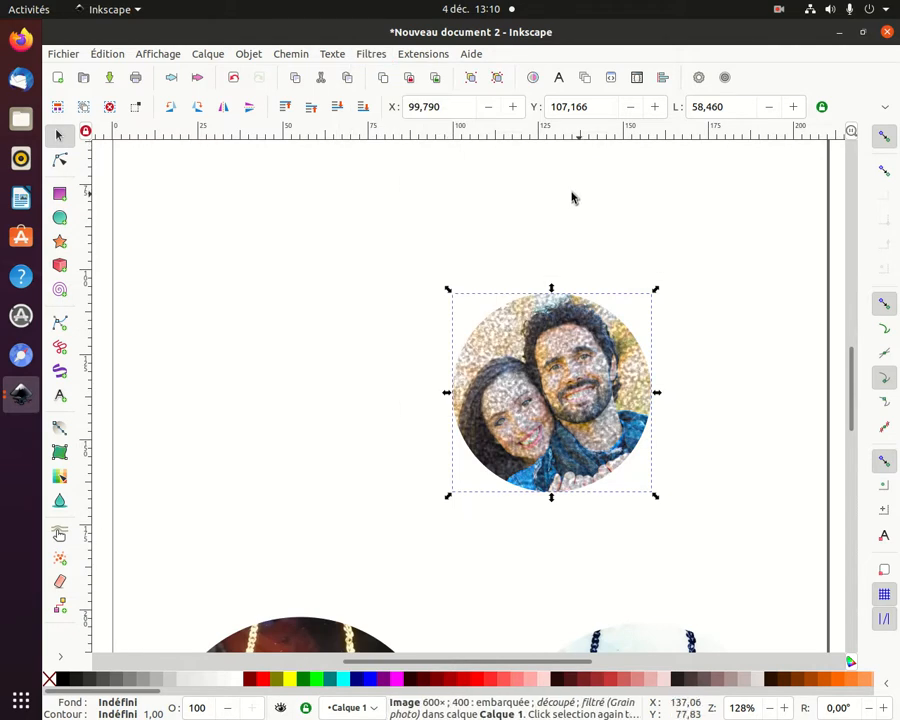
left_click(108, 56)
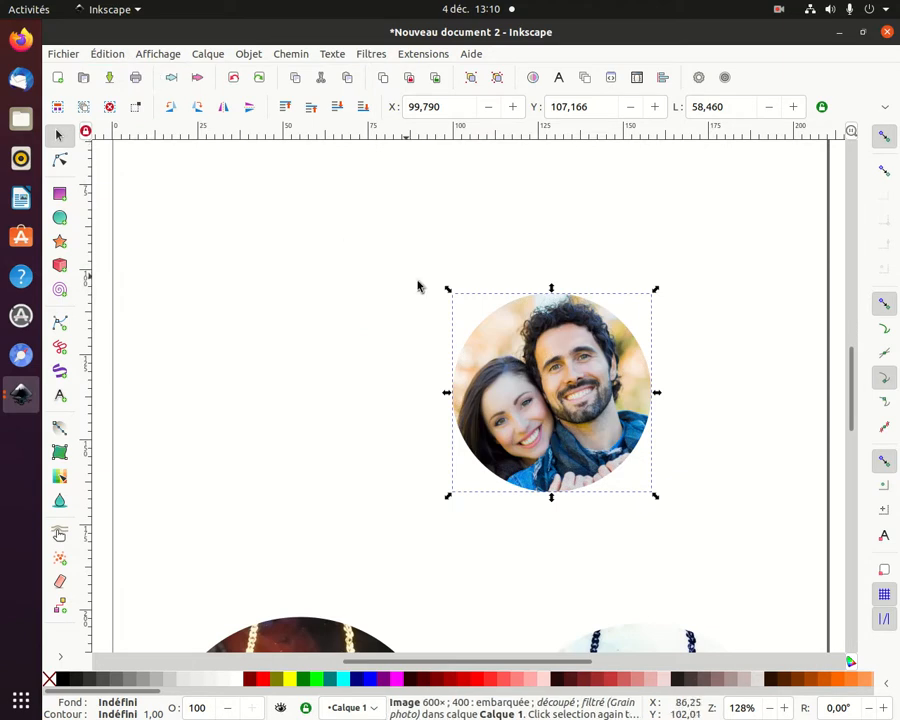
- Move the round couple image to about X 10 mm, Y 79 mm, duplicate it and place the copy at about X 98 mm, Y 78 mm
left_click_drag(537, 343, 227, 248)
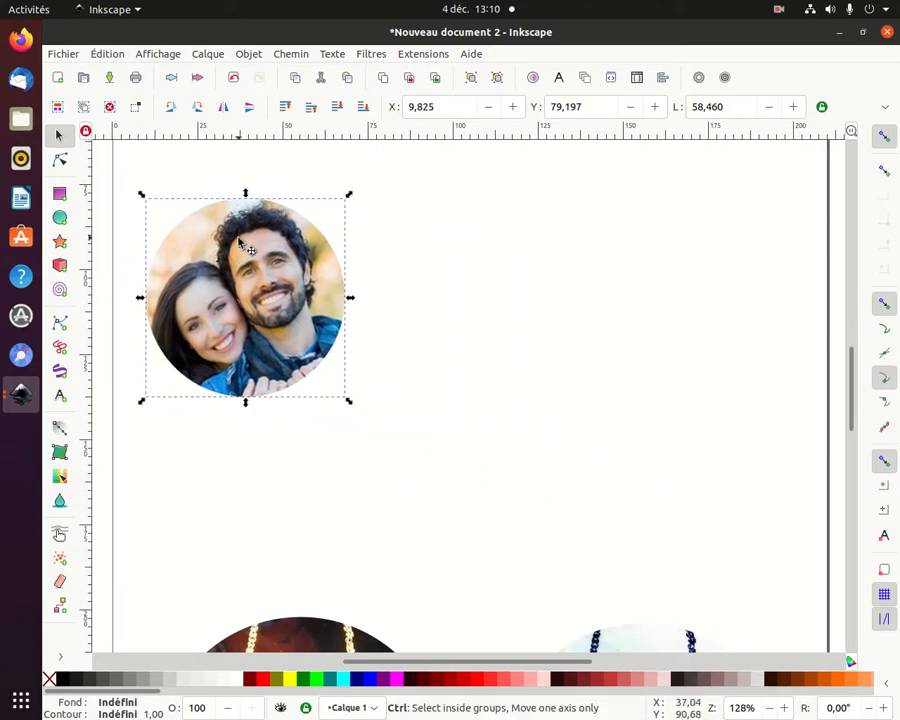
key("ctrl+d")
left_click_drag(283, 270, 583, 269)
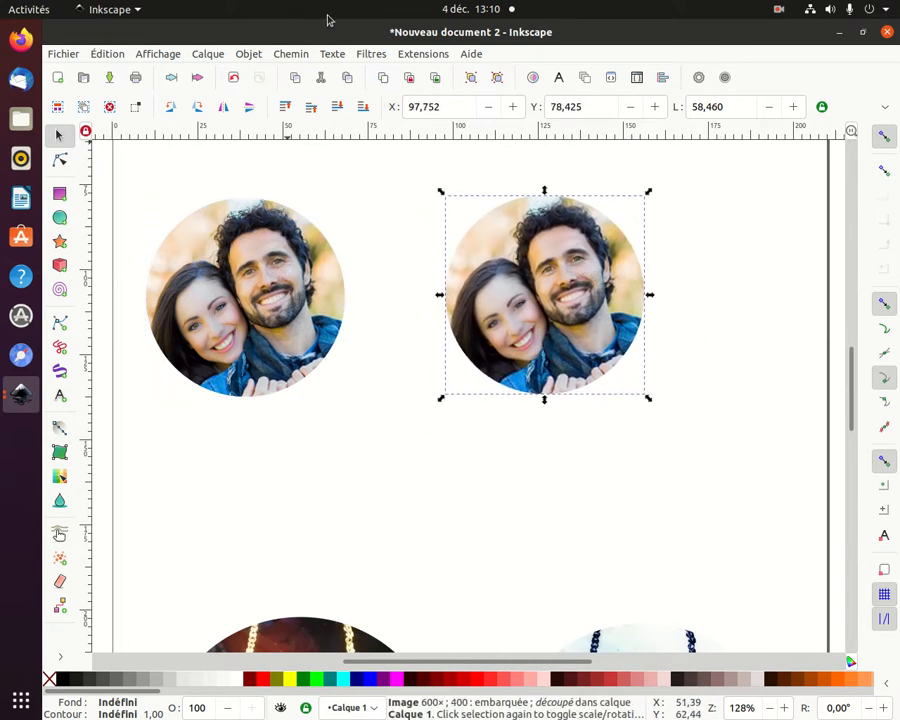
- Try the Aérosol scatter filter on the copied couple image and undo it
left_click(372, 54)
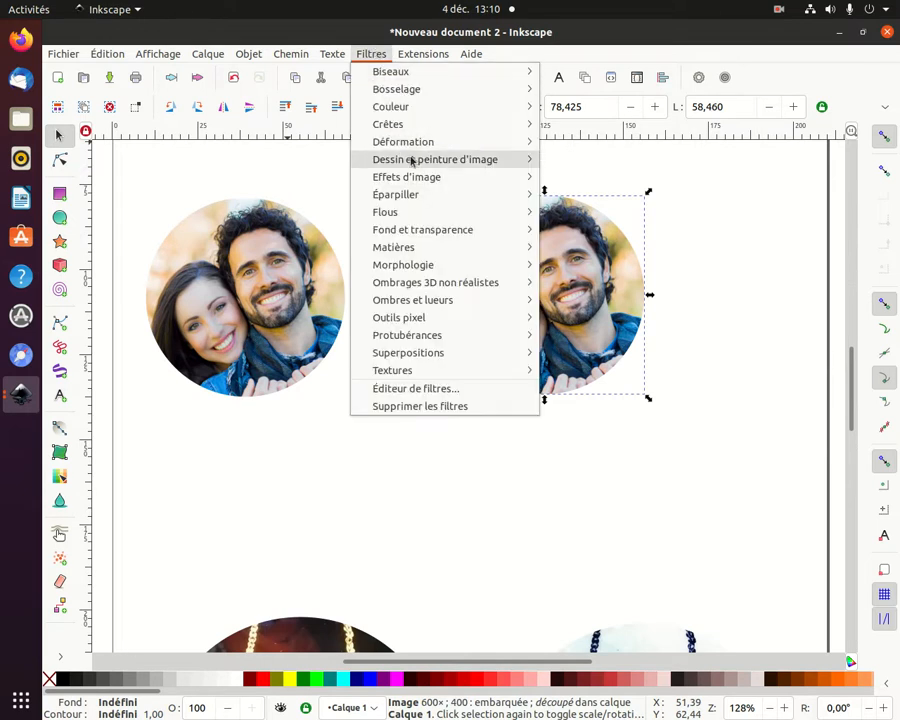
mouse_move(421, 178)
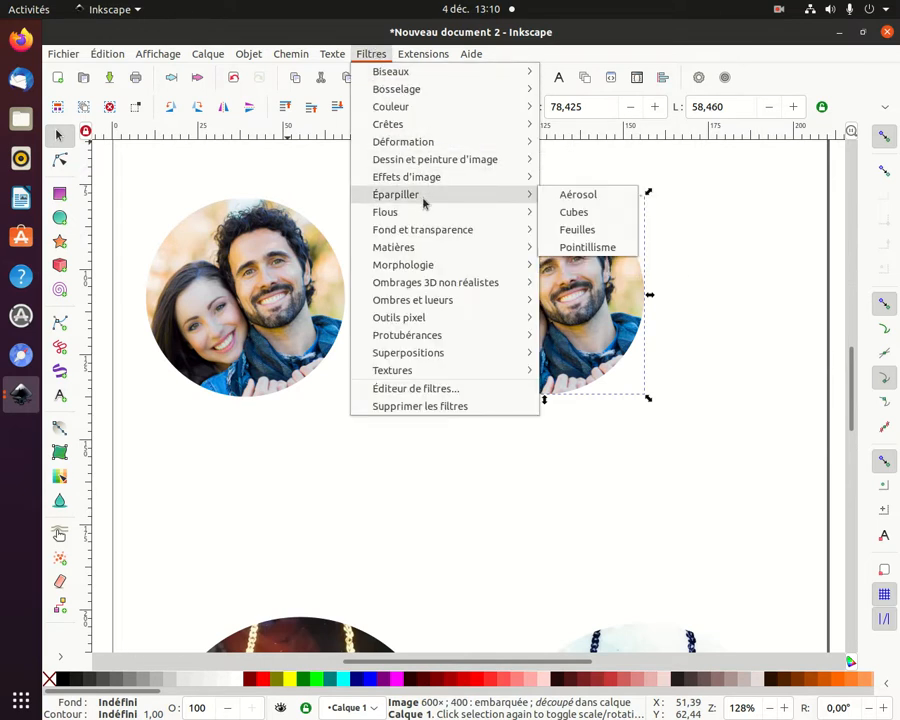
mouse_move(425, 217)
left_click(586, 196)
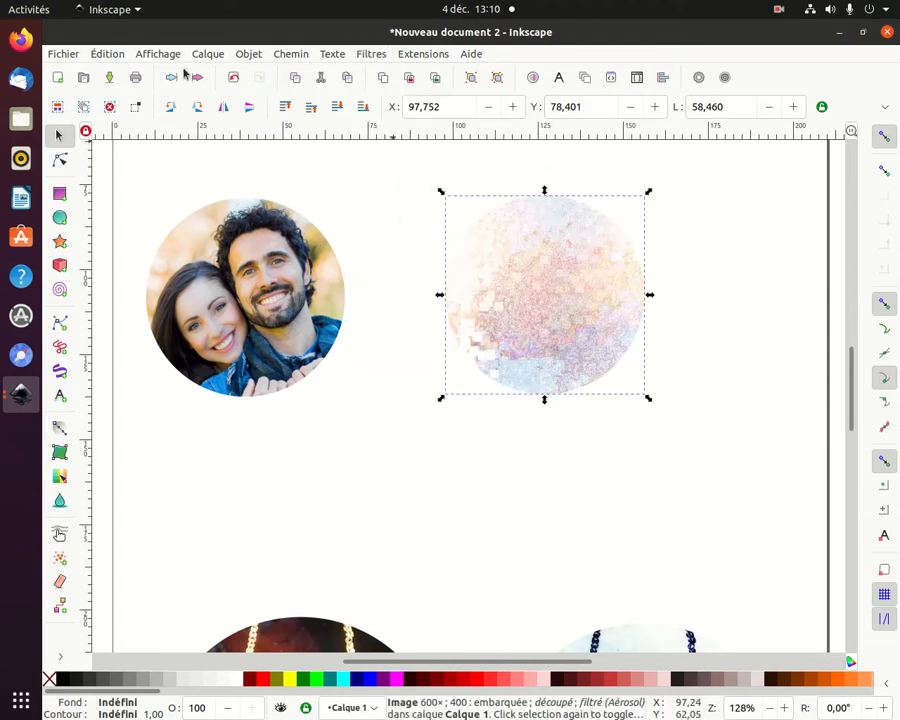
left_click(97, 53)
left_click(126, 70)
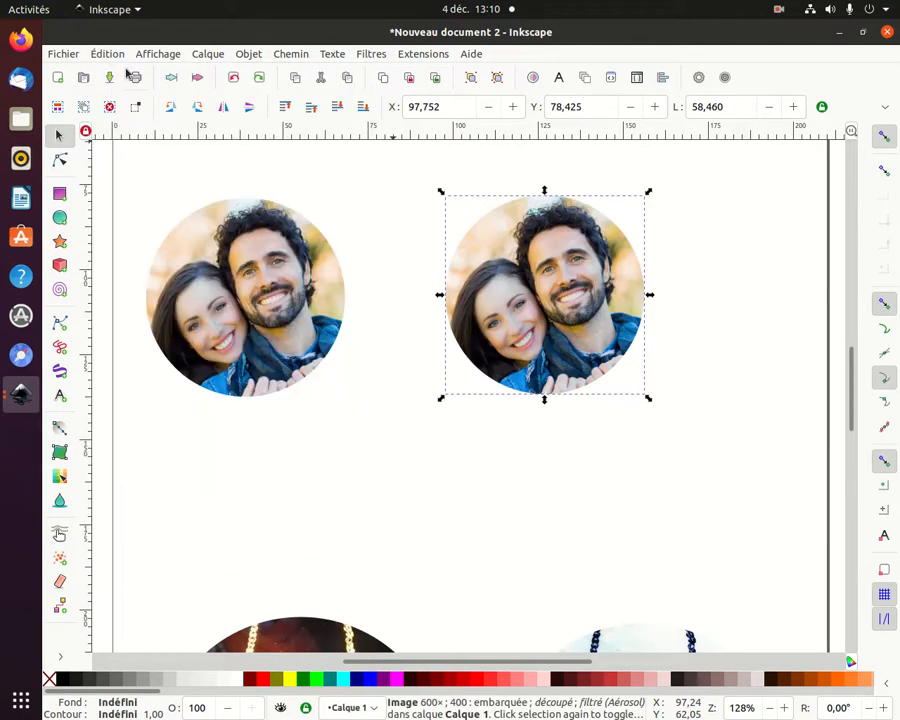
- Apply the Pixéliser pixel filter to the copied couple image
left_click(368, 56)
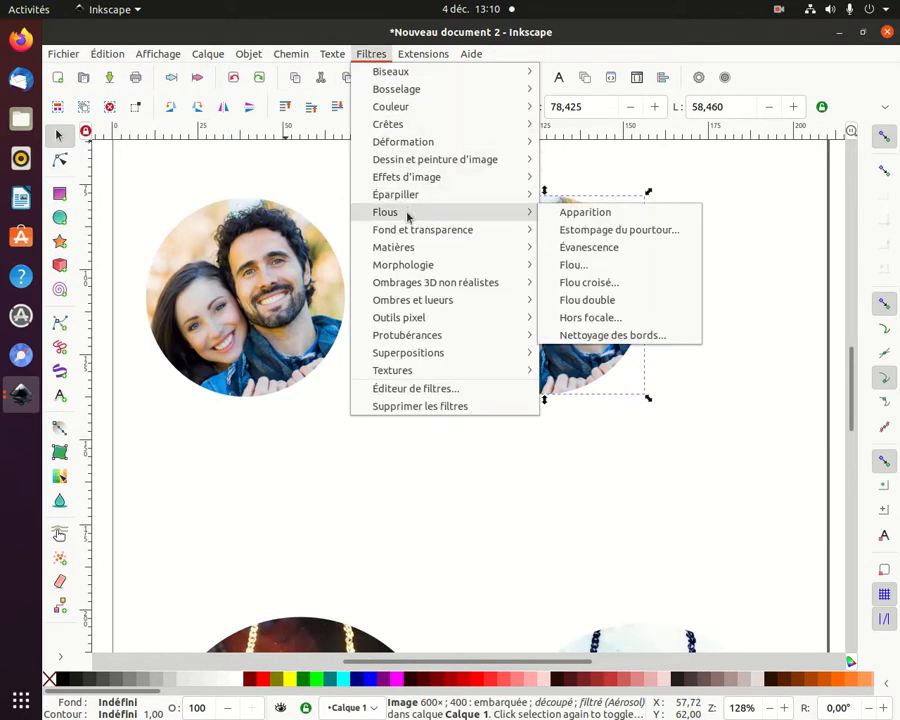
mouse_move(410, 231)
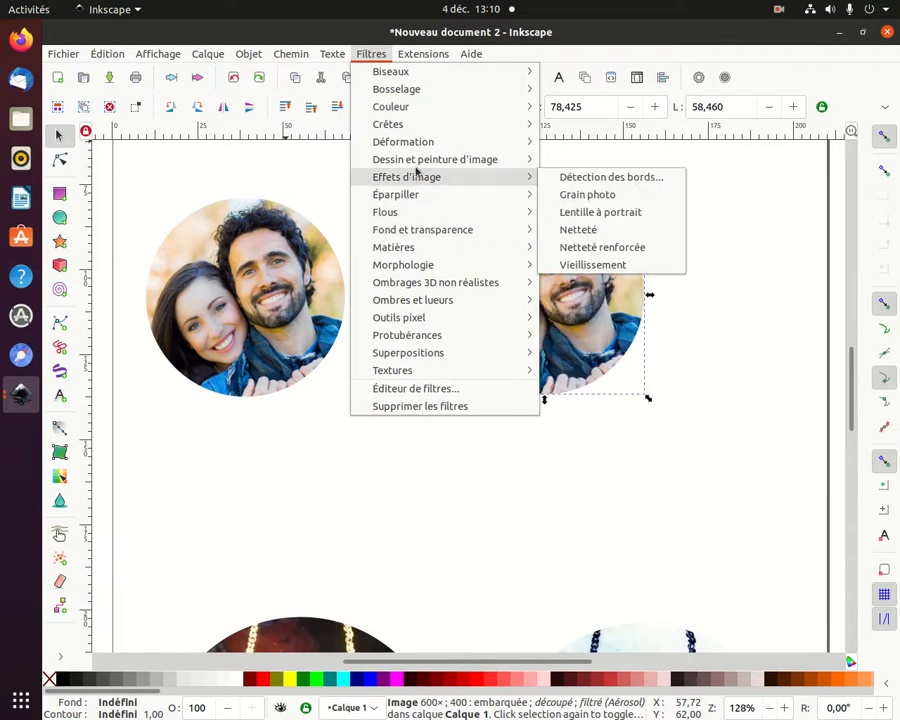
mouse_move(405, 321)
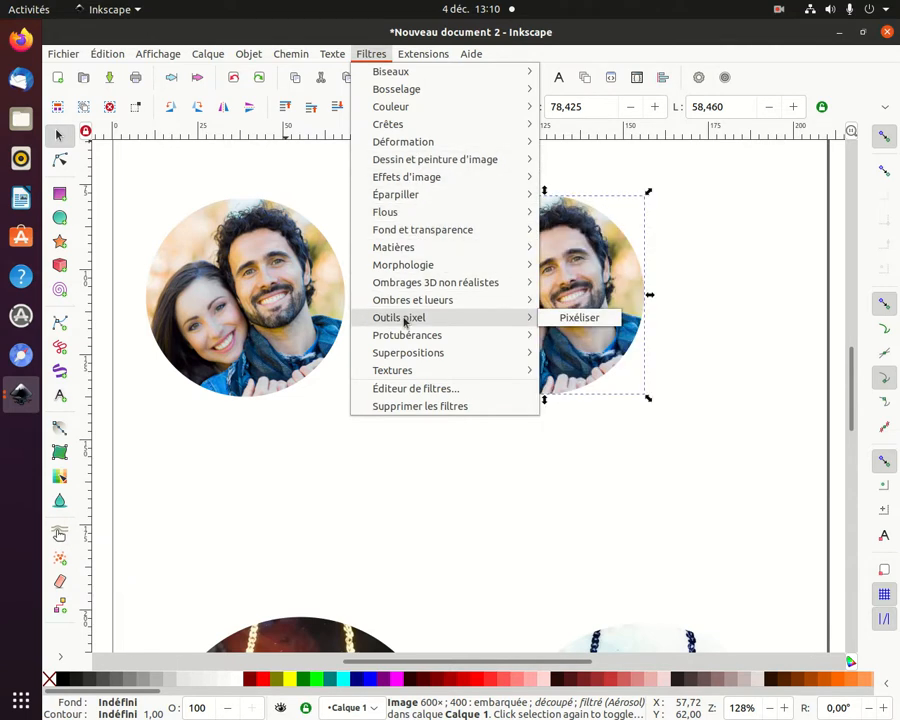
left_click(592, 317)
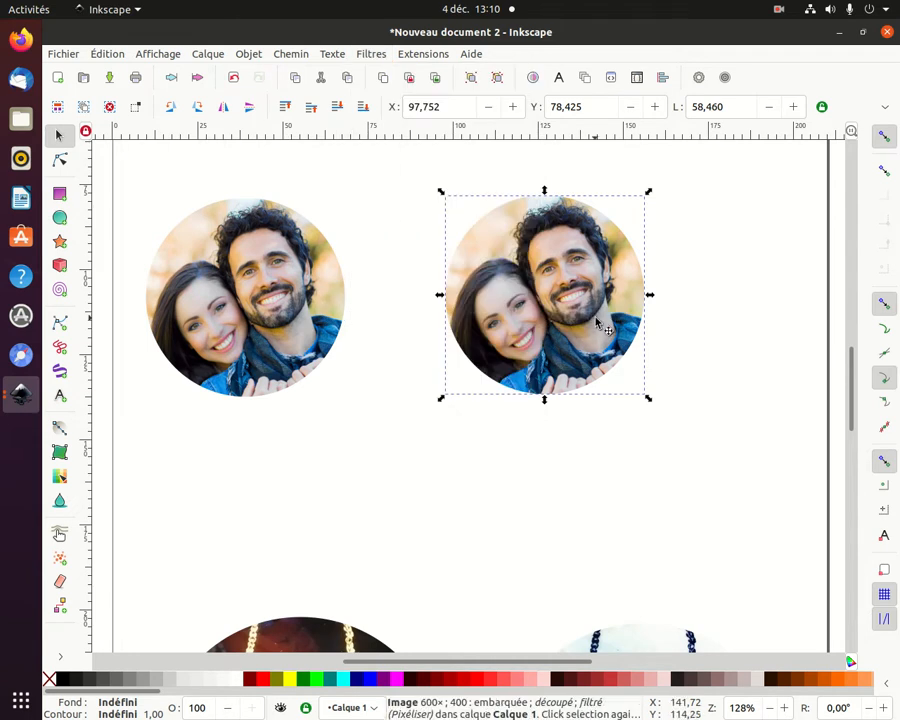
left_click(600, 352)
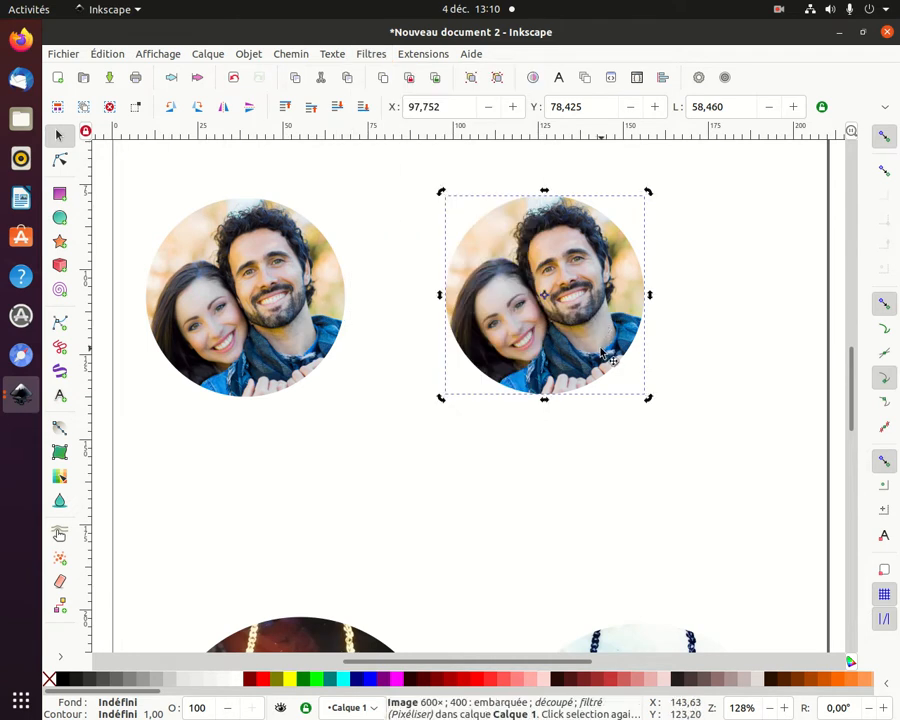
left_click(514, 347)
- Preview the Estompage du pourtour blur live on the copied couple image with a strength of 8.59, and close it without applying
left_click(213, 54)
mouse_move(371, 54)
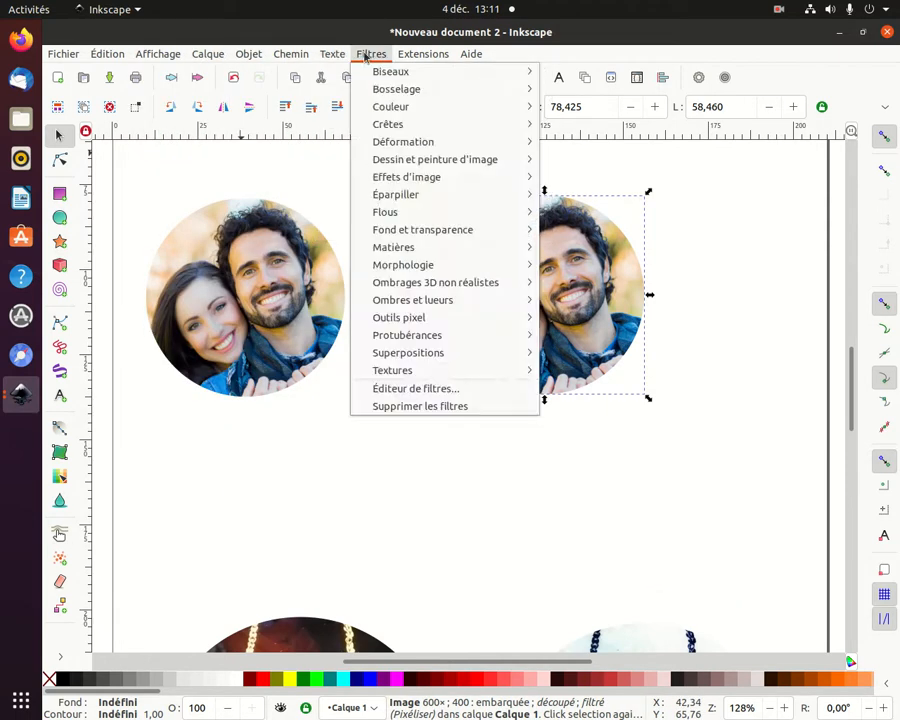
mouse_move(390, 211)
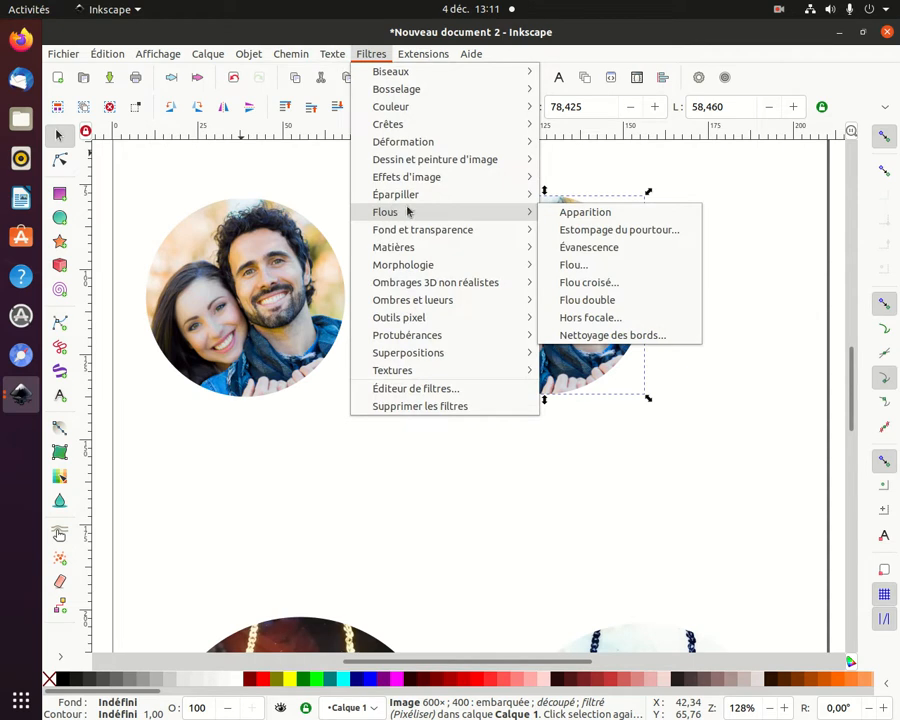
left_click(605, 234)
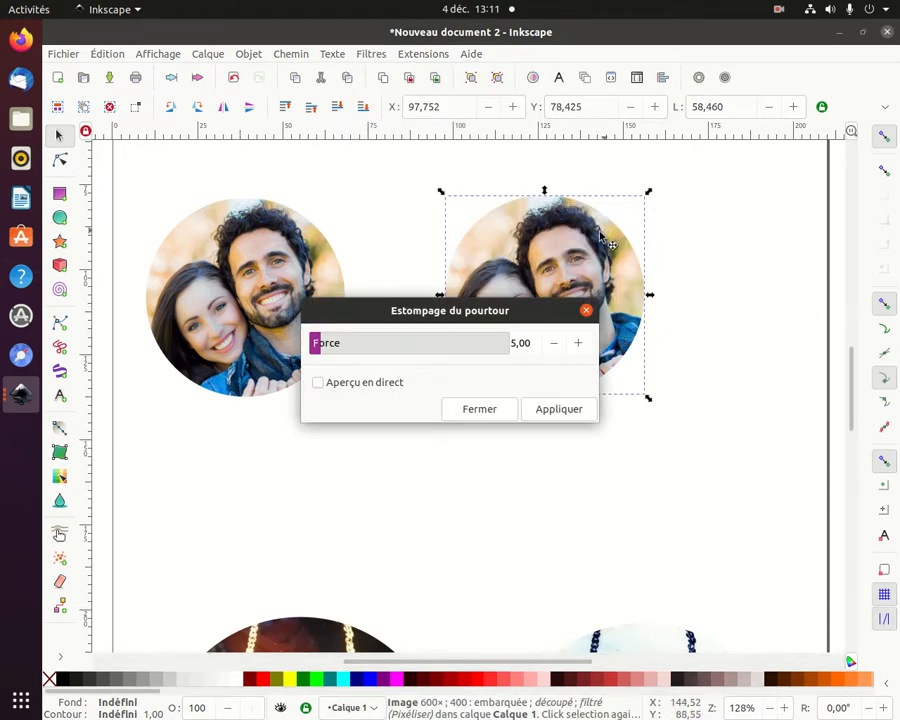
left_click(319, 383)
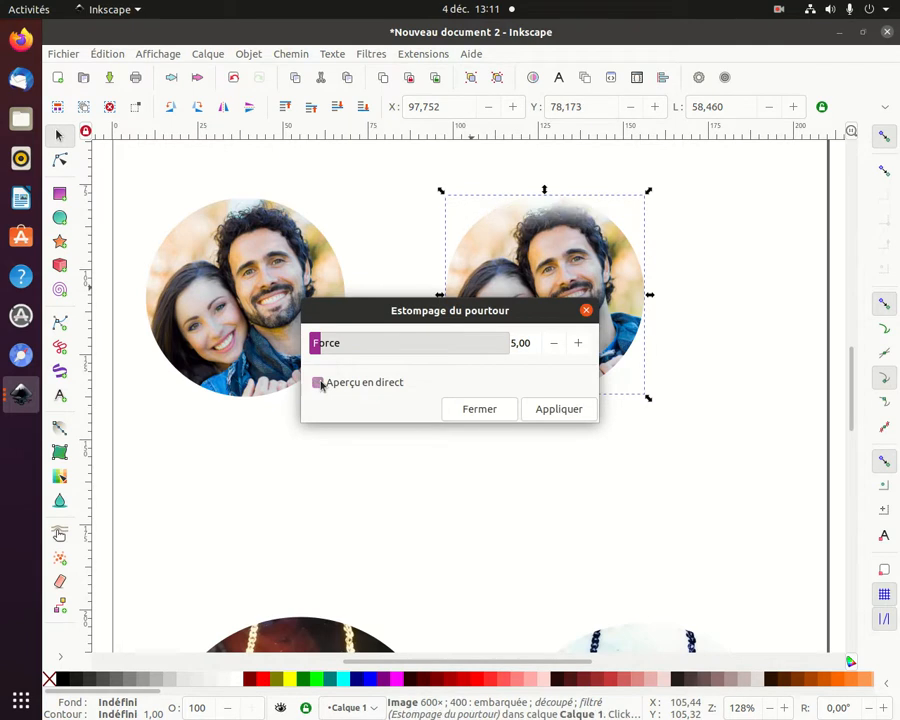
left_click_drag(510, 311, 338, 391)
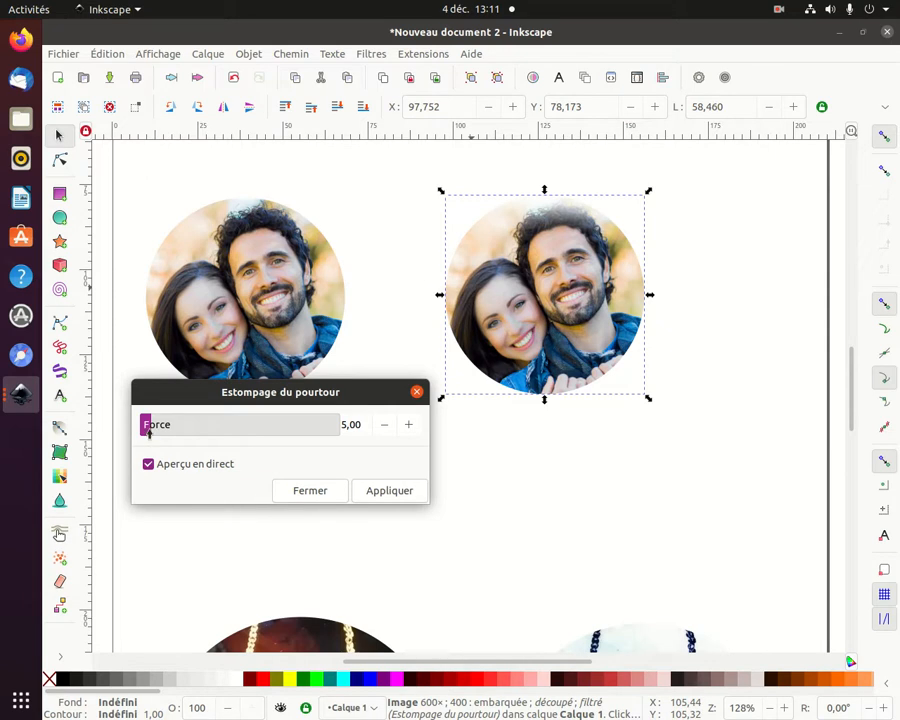
mouse_move(149, 428)
left_mouse_down()
mouse_move(246, 428)
mouse_move(157, 428)
left_mouse_up()
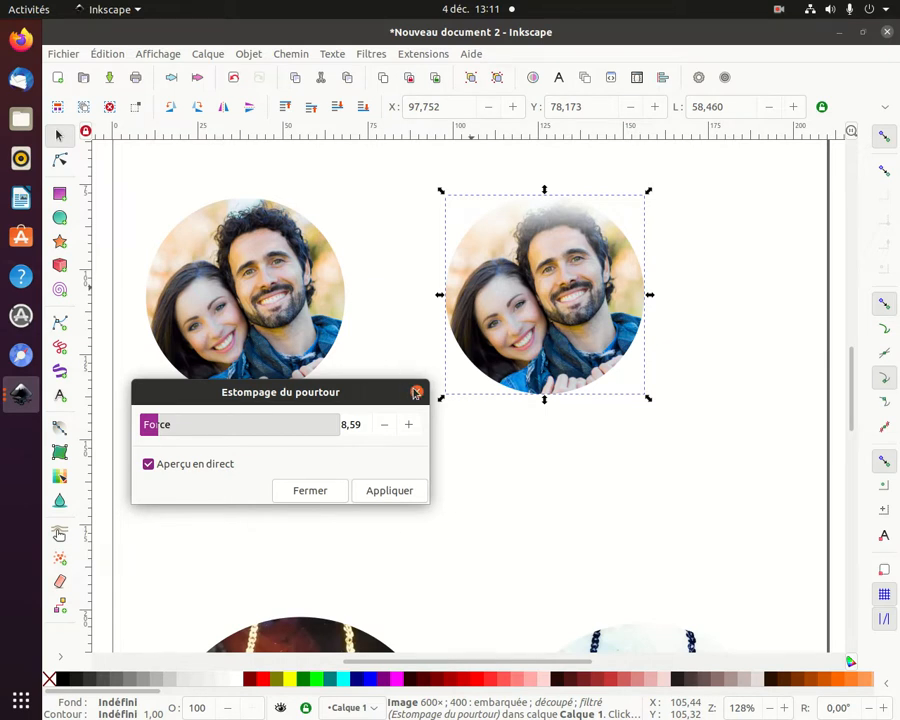
left_click(417, 392)
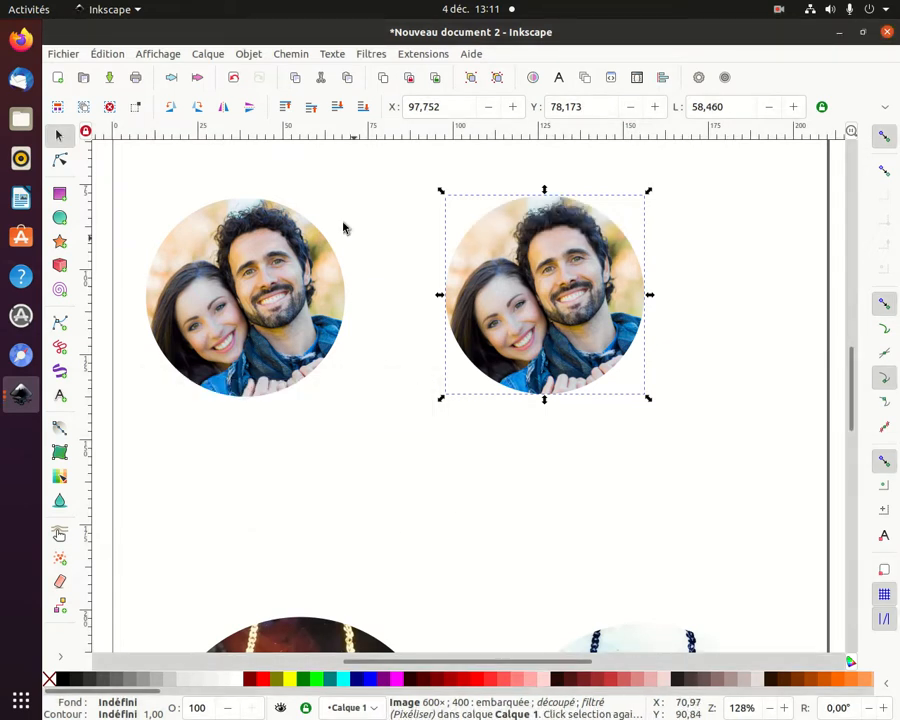
- Try the Aquarelle texture filter on the copied couple image and undo it
left_click(375, 55)
mouse_move(405, 284)
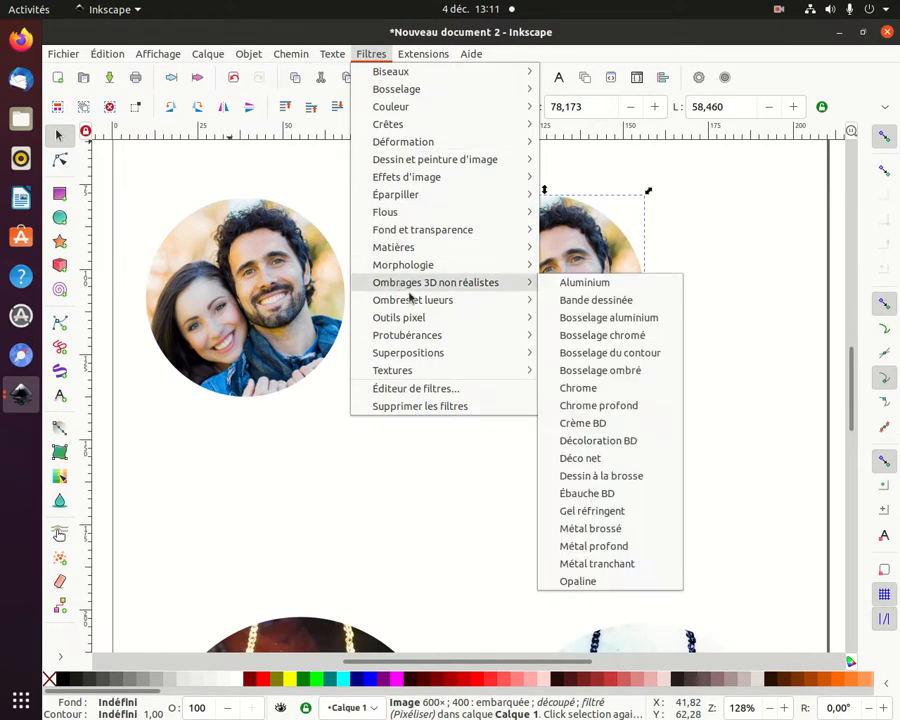
mouse_move(432, 355)
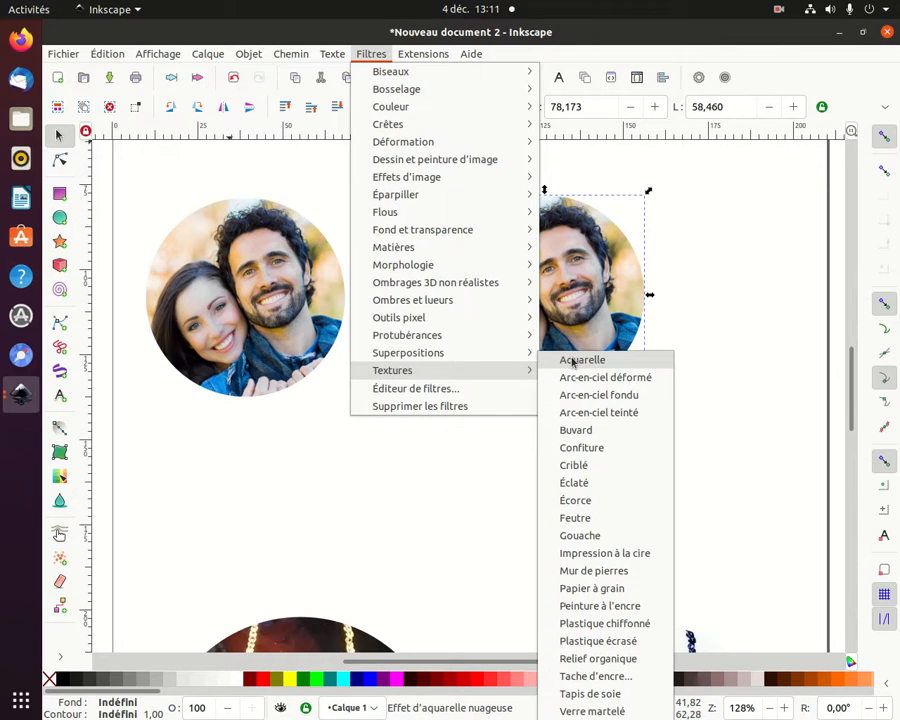
left_click(574, 361)
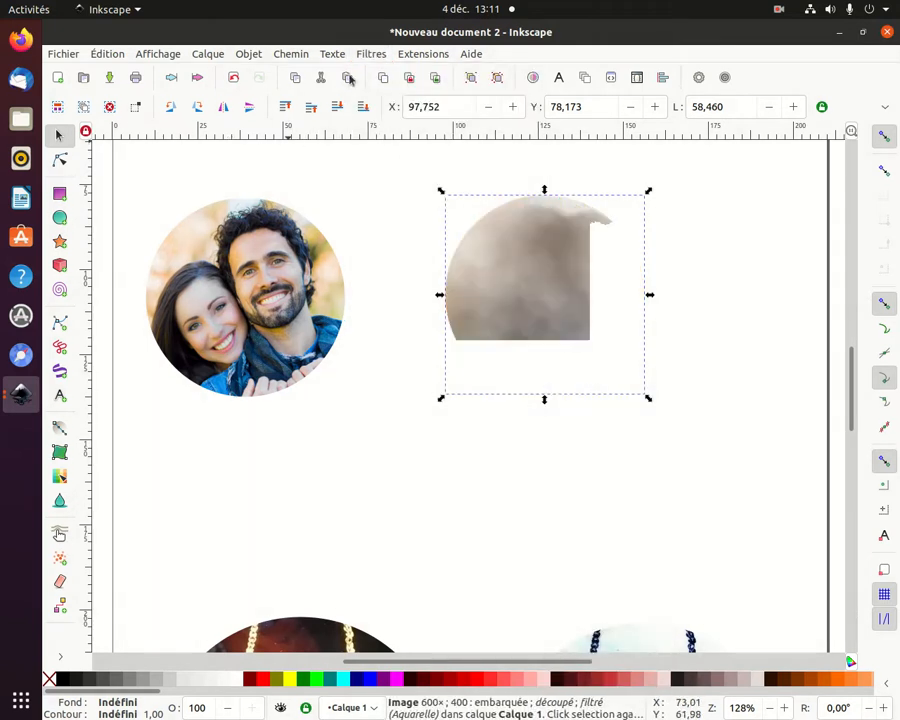
left_click(104, 54)
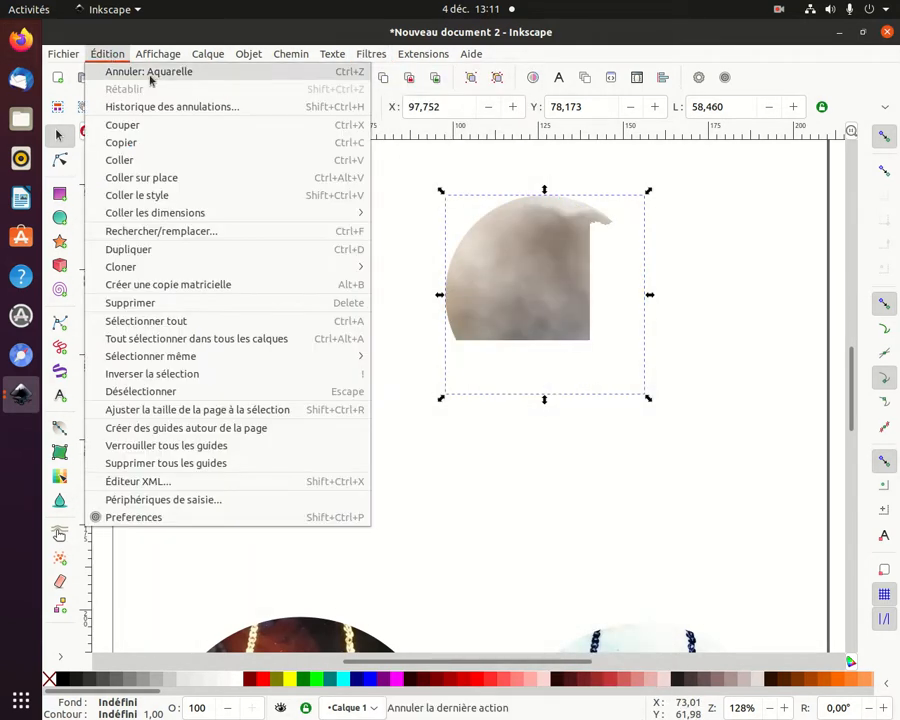
left_click(146, 71)
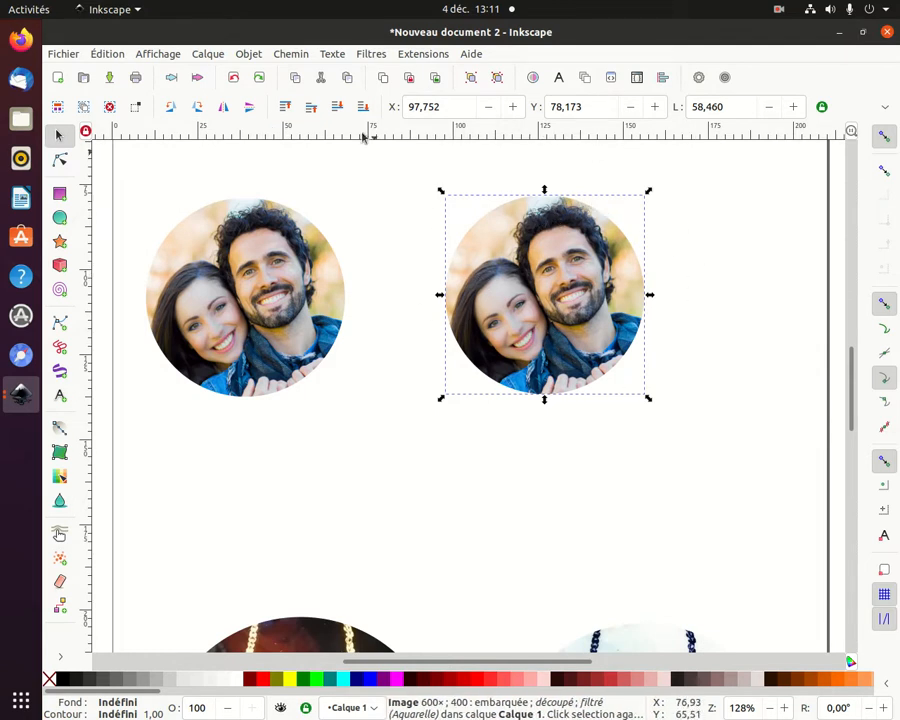
- Look at the copied couple image's filters in the filter editor and close the editor
left_click(424, 54)
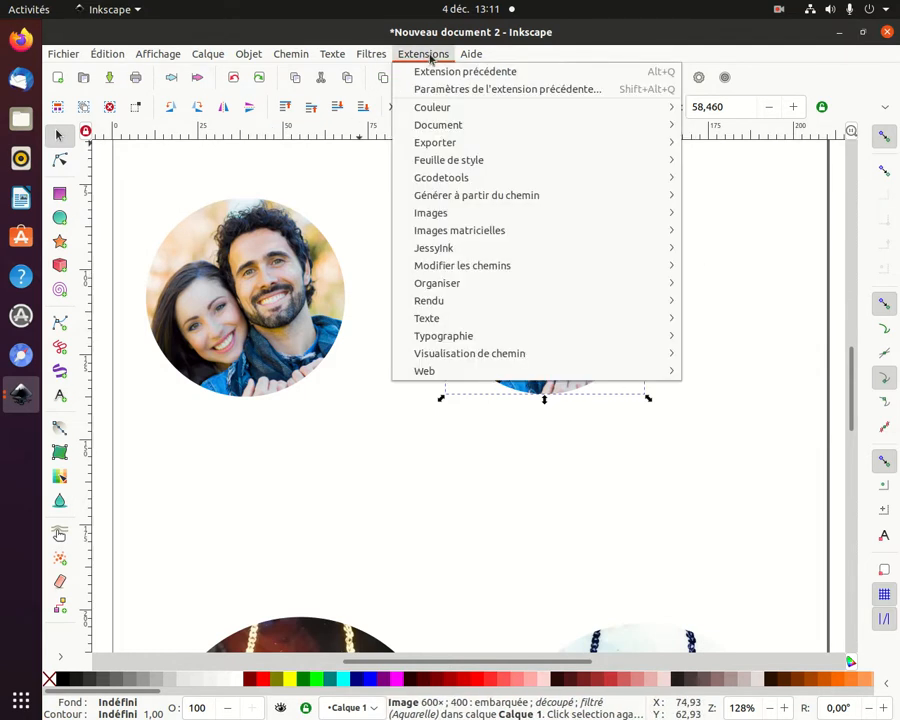
mouse_move(370, 56)
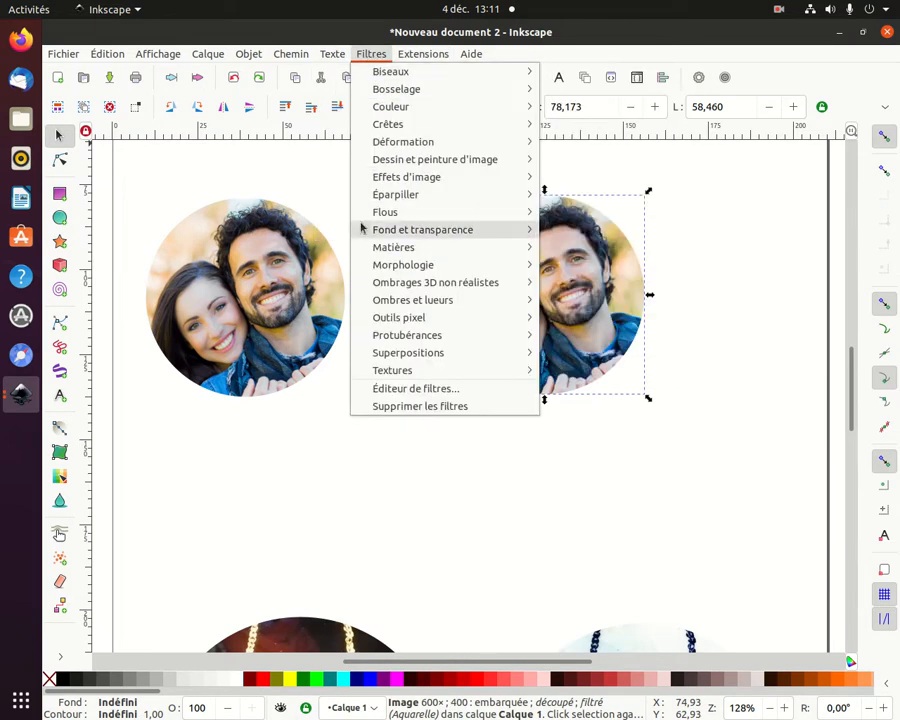
left_click(382, 390)
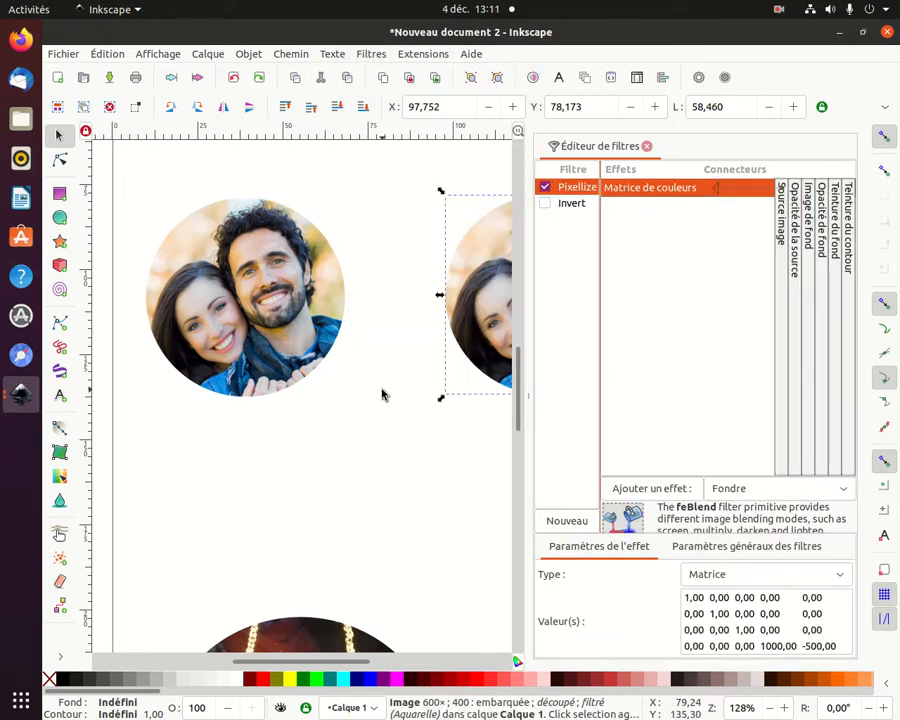
left_click(646, 146)
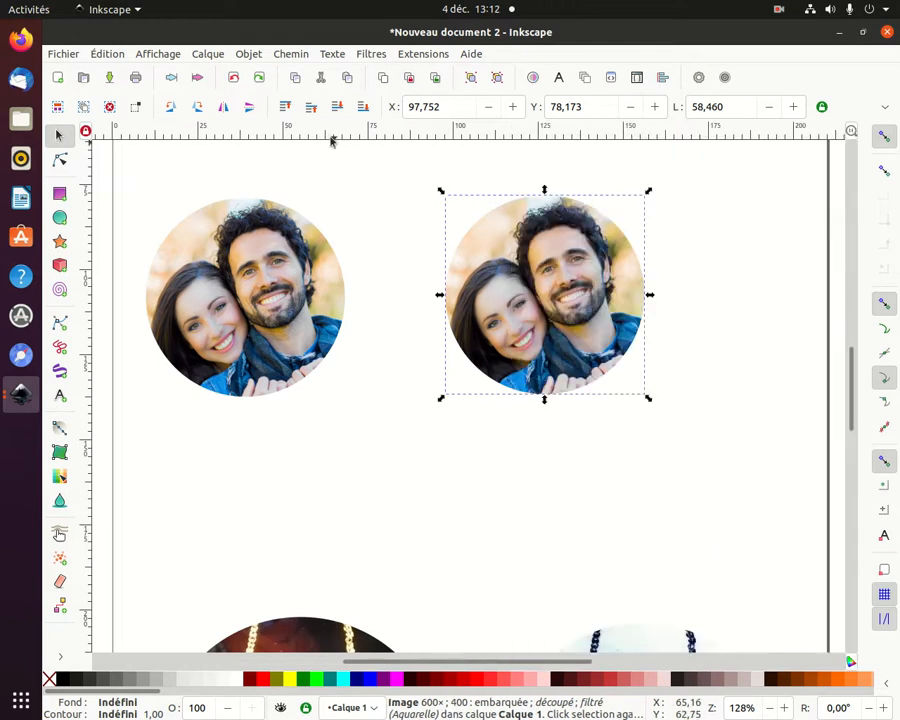
- Apply the Contour en arête bevel filter to the copied couple image
left_click(366, 54)
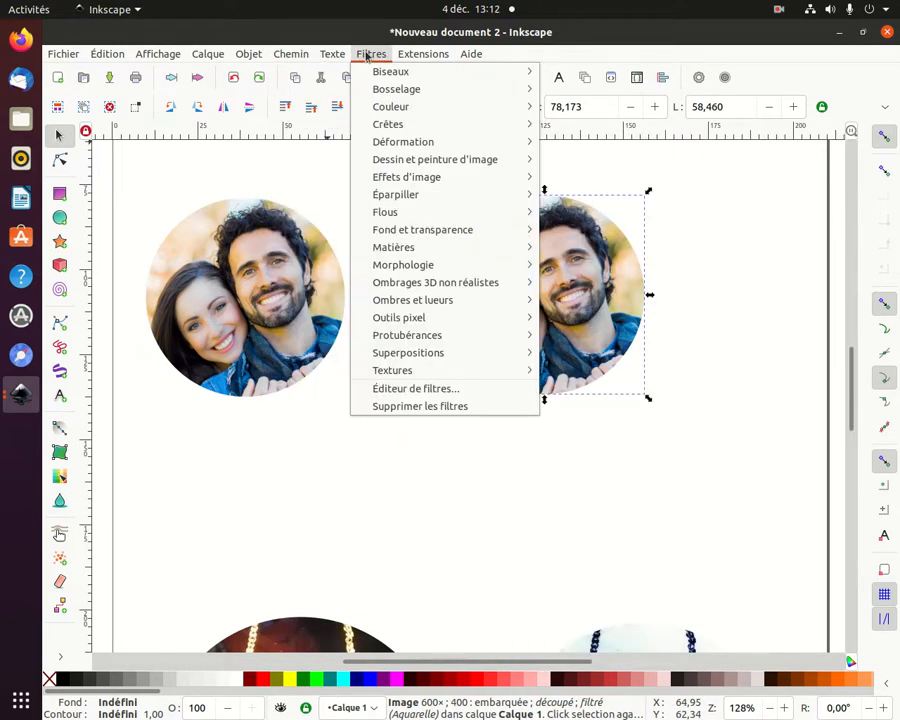
mouse_move(383, 77)
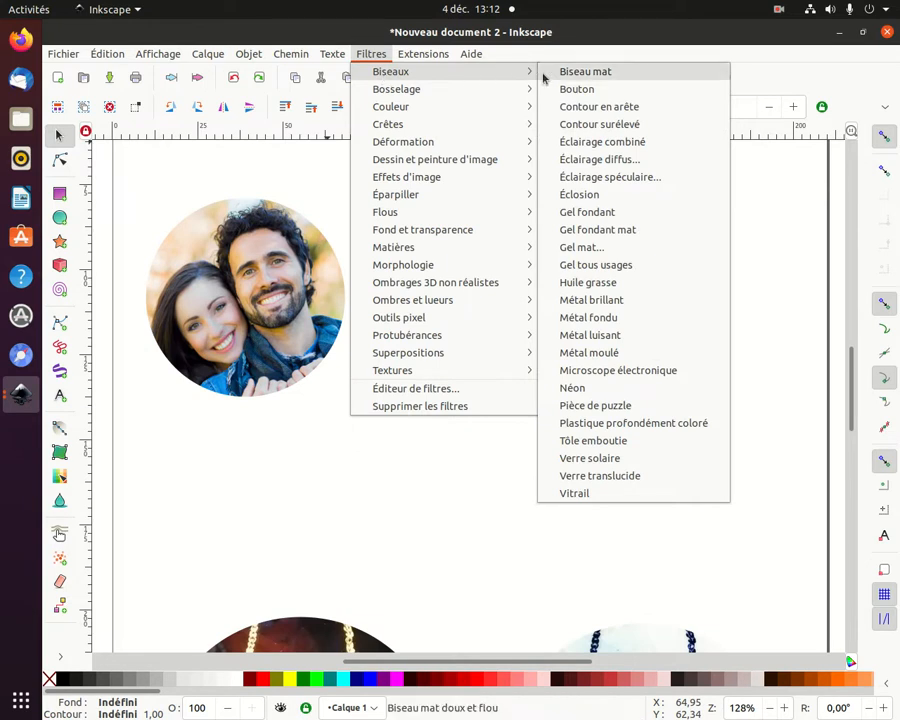
left_click(618, 107)
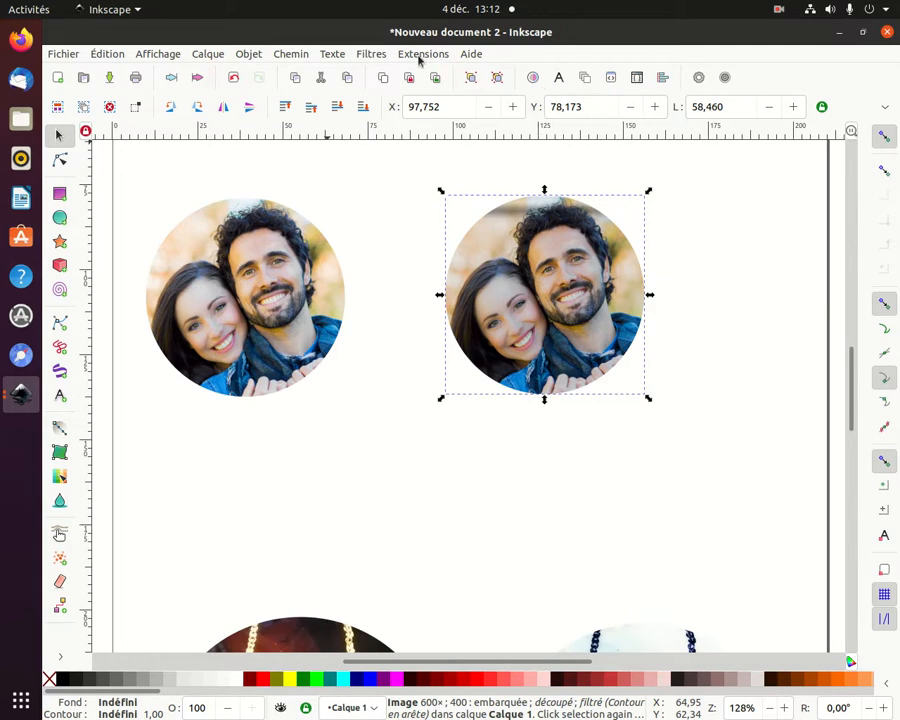
- Apply the Détection des bords image effect to the copied couple image at a level of 9.6, using the live preview
left_click(370, 56)
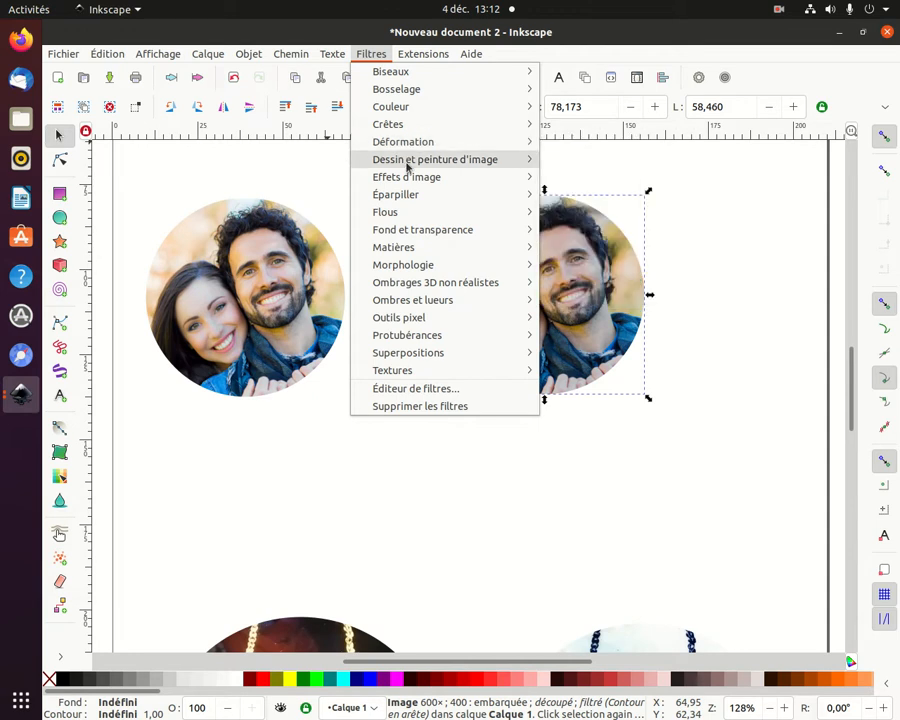
mouse_move(422, 181)
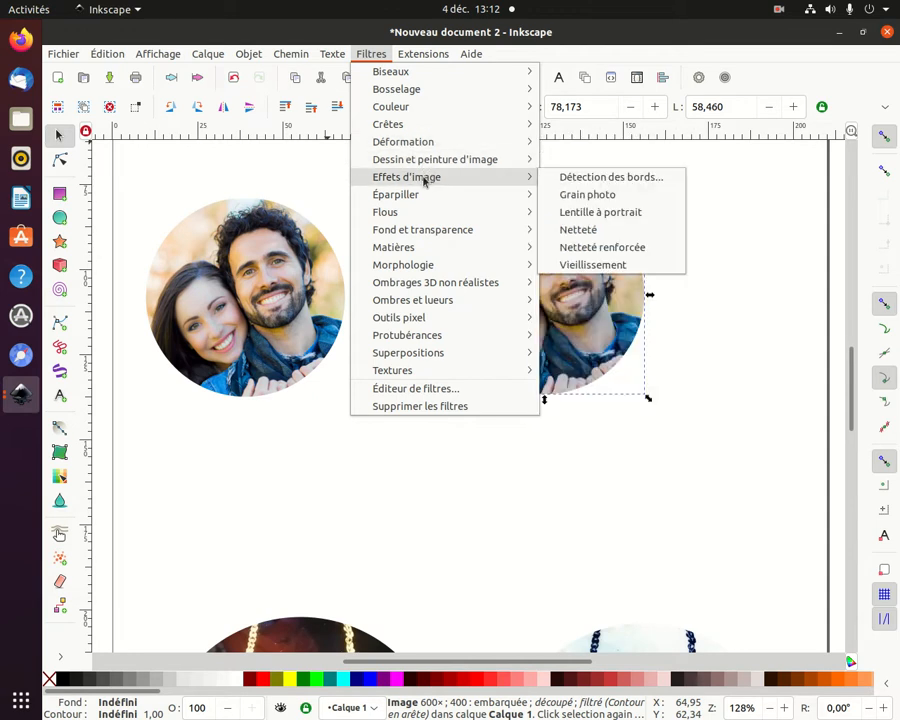
left_click(575, 182)
left_click_drag(507, 295, 382, 398)
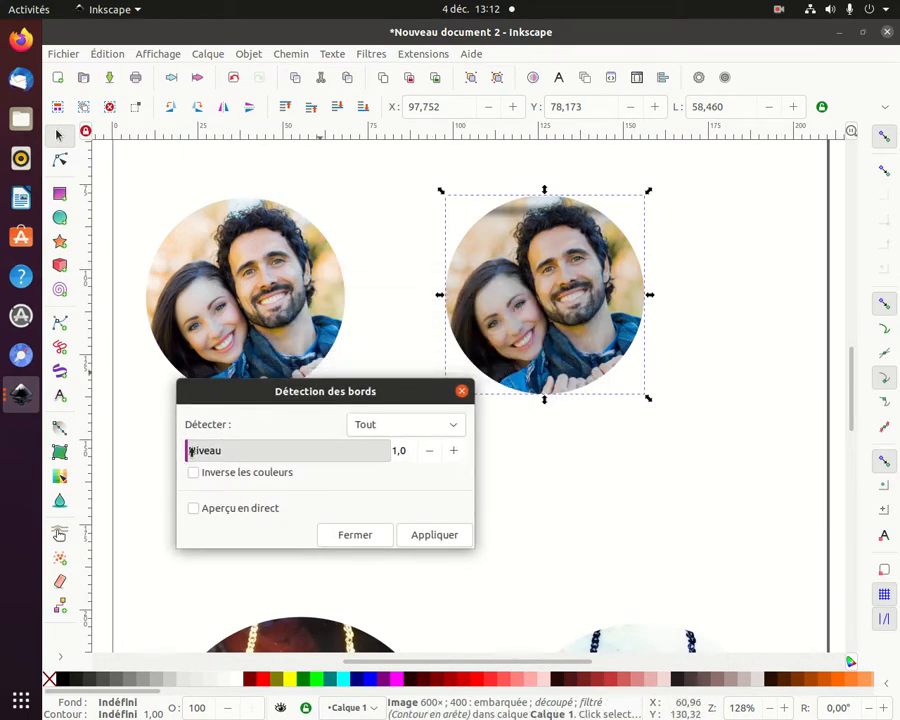
left_click_drag(188, 452, 293, 452)
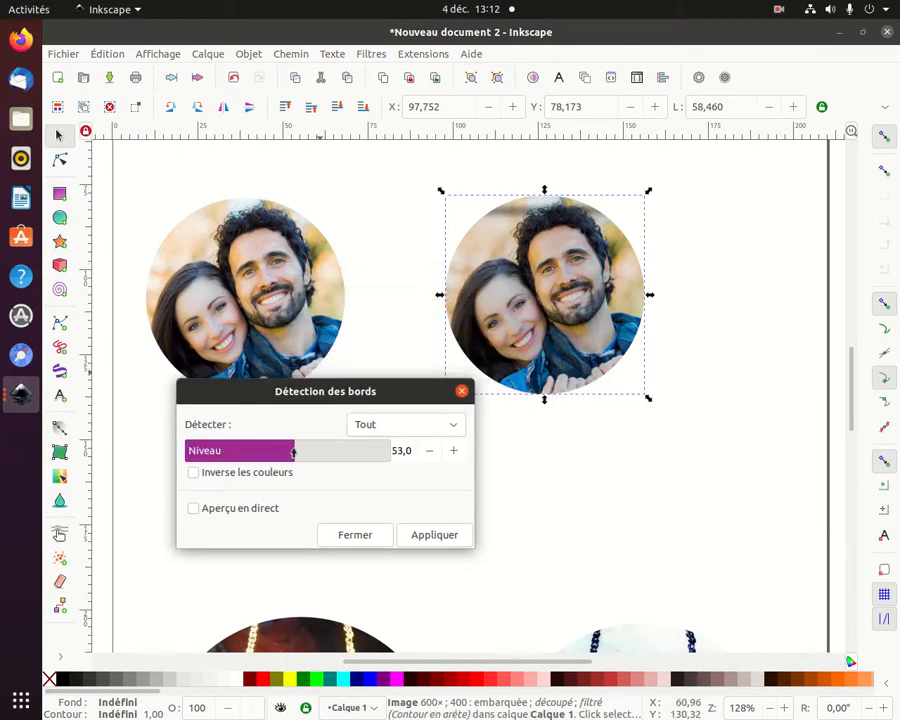
left_click(195, 509)
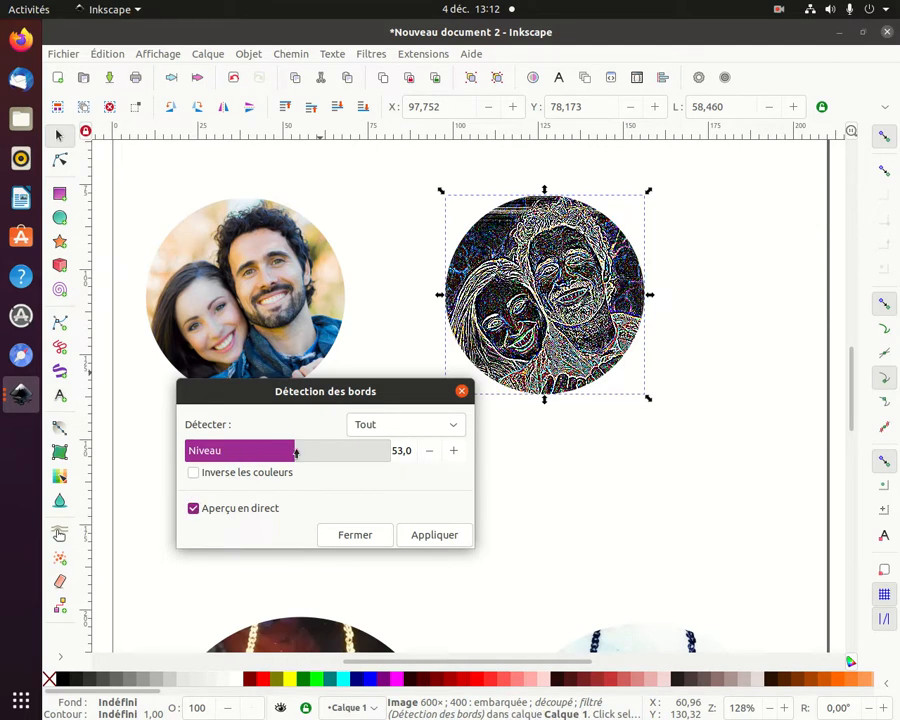
left_click_drag(293, 453, 205, 455)
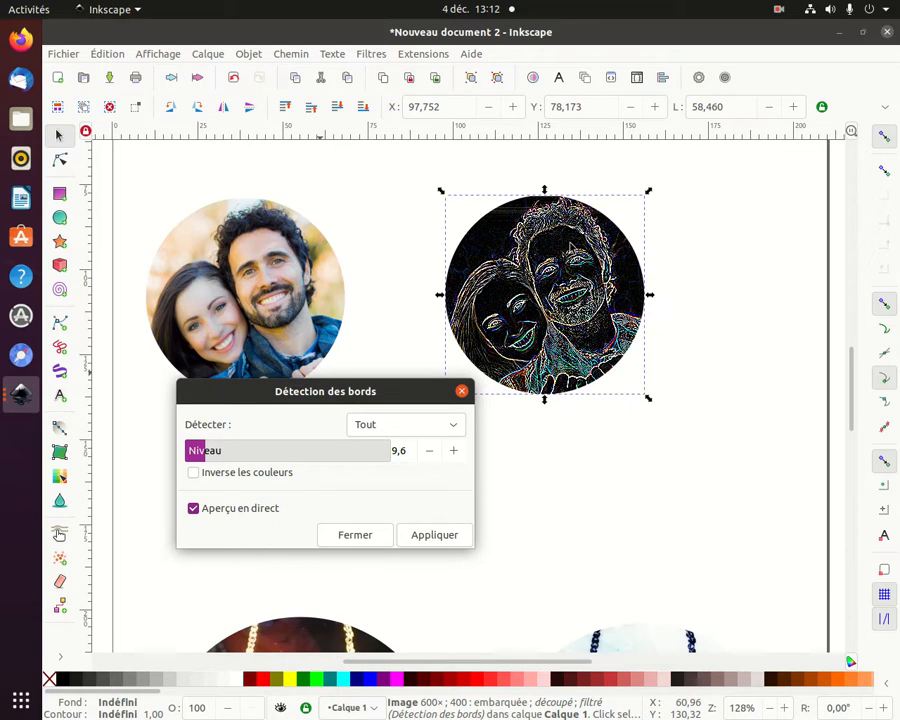
left_click(431, 537)
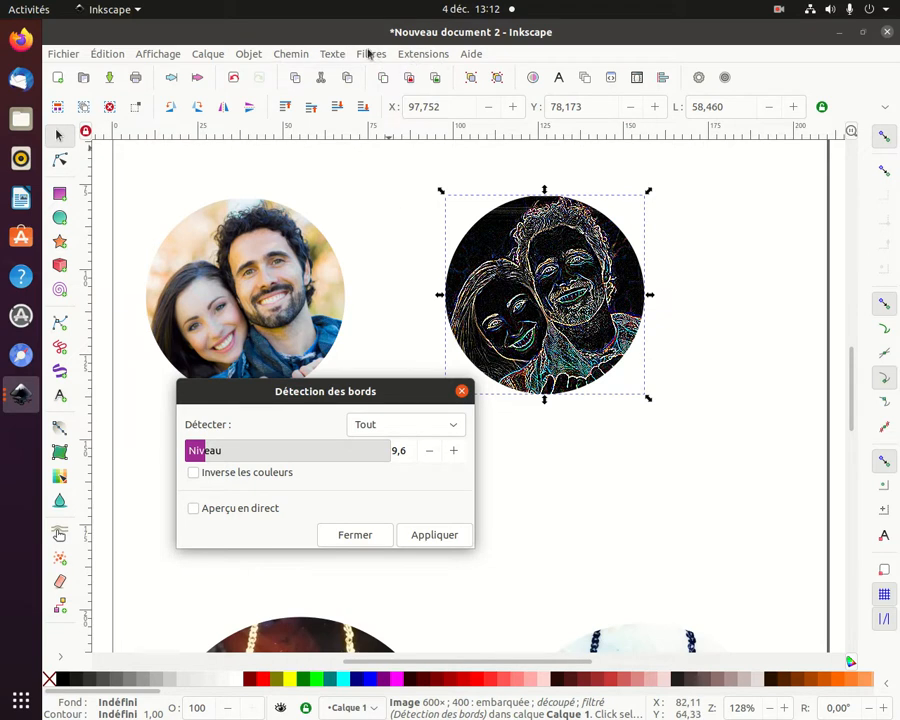
left_click(461, 390)
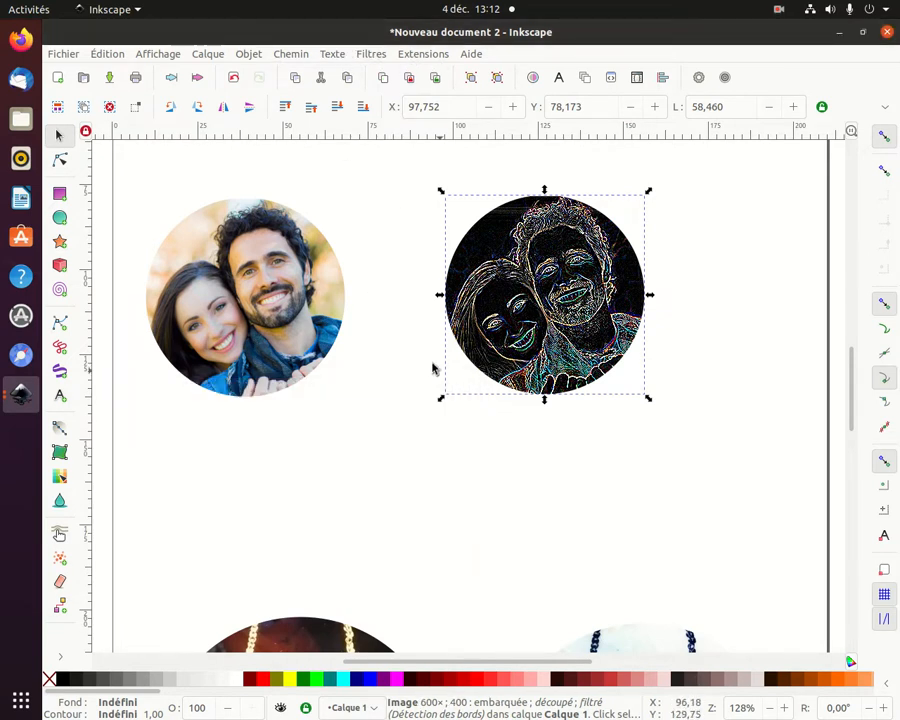
- Apply the Inverser color filter with its default settings to the edge-detected couple image, using the live preview, and deselect the image
left_click(370, 54)
mouse_move(378, 106)
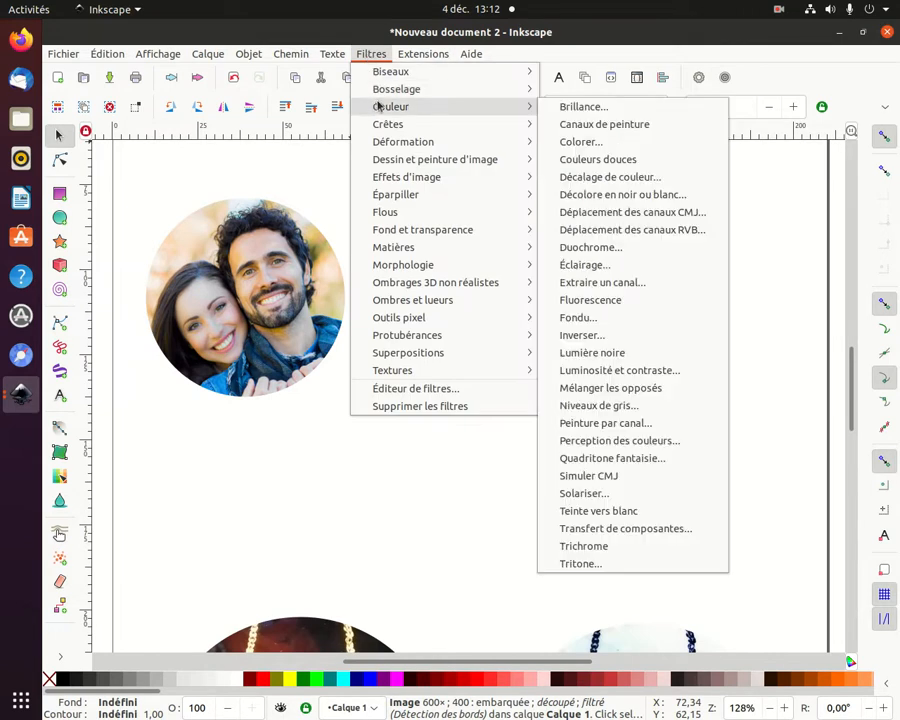
left_click(586, 336)
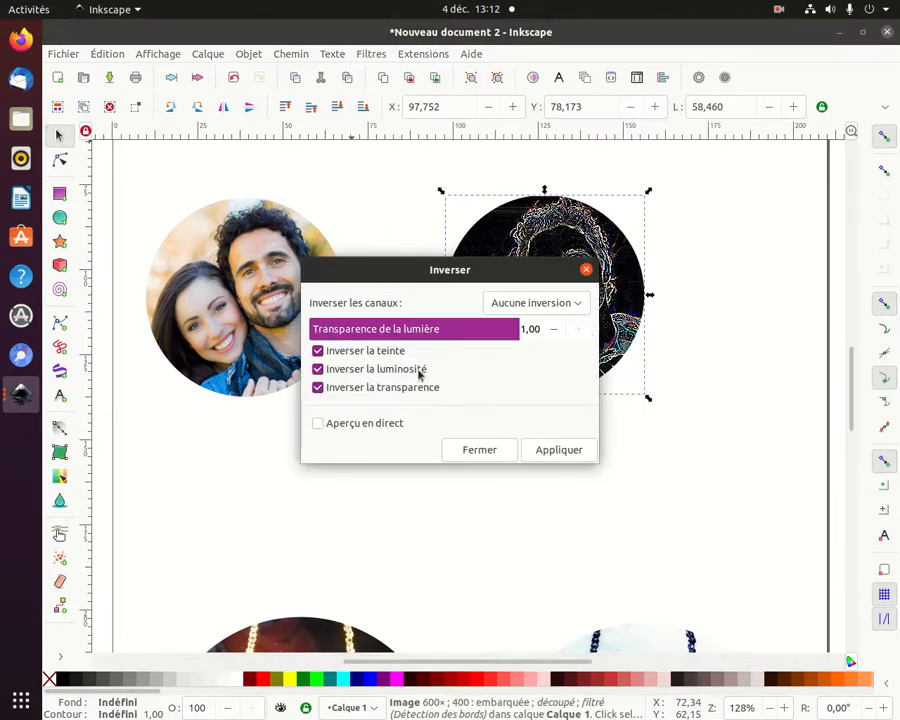
left_click(319, 425)
left_click_drag(505, 278, 337, 357)
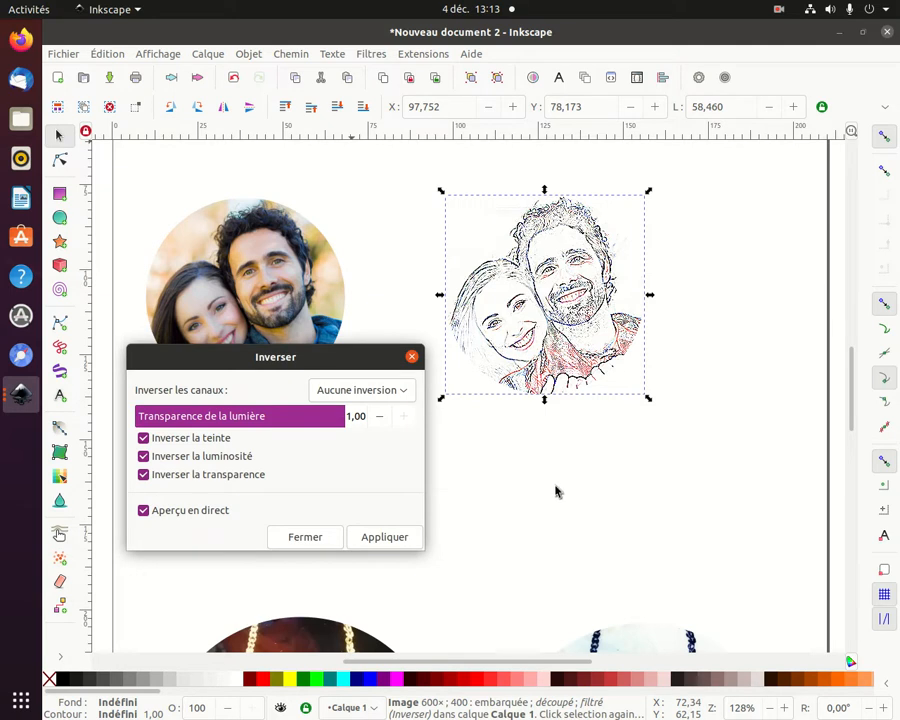
left_click(387, 540)
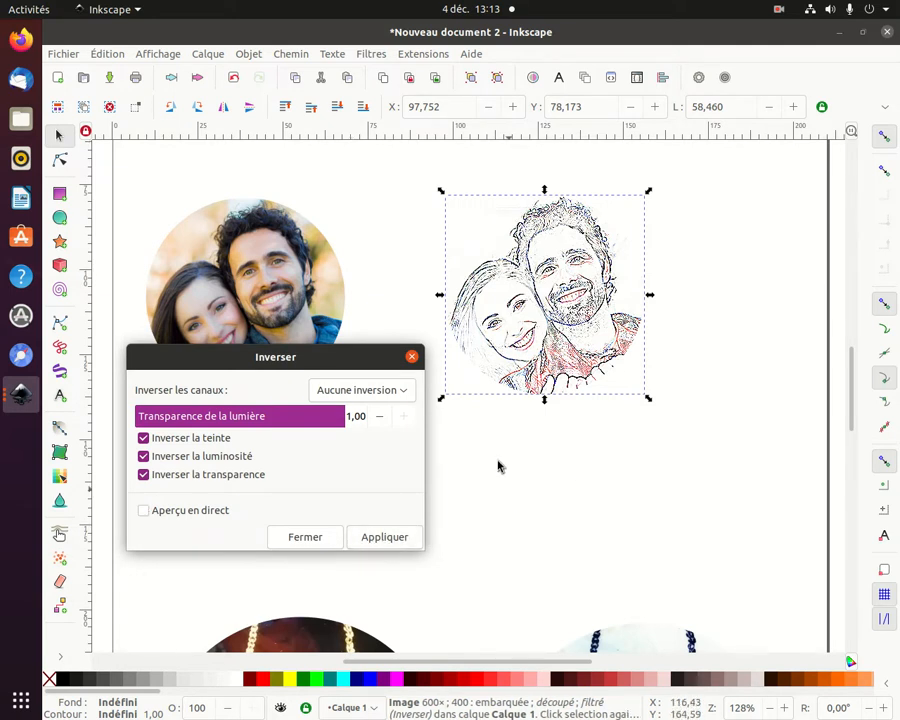
left_click(410, 359)
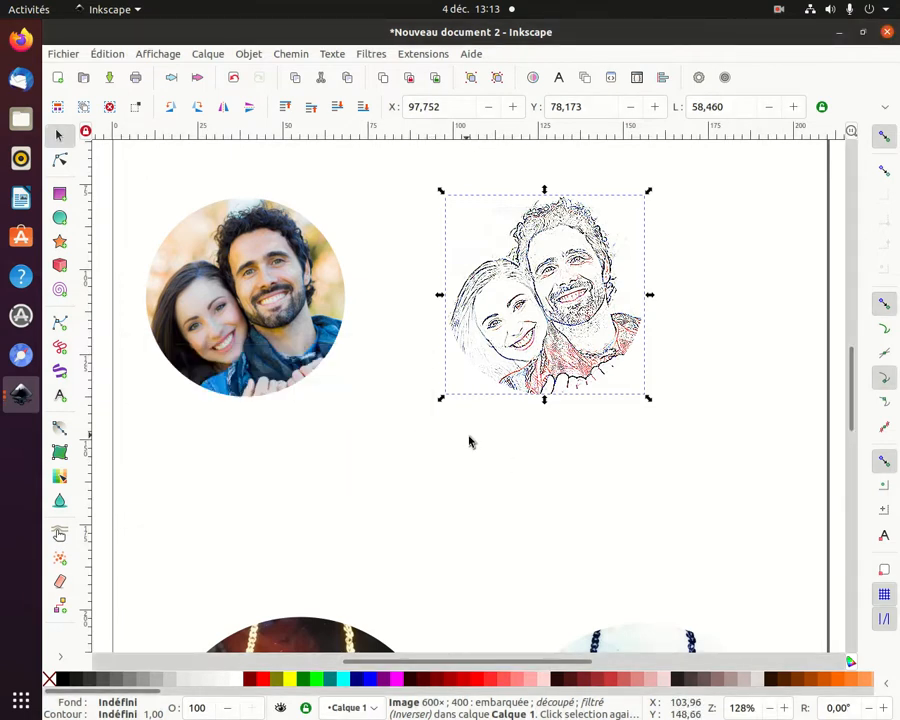
left_click(472, 439)
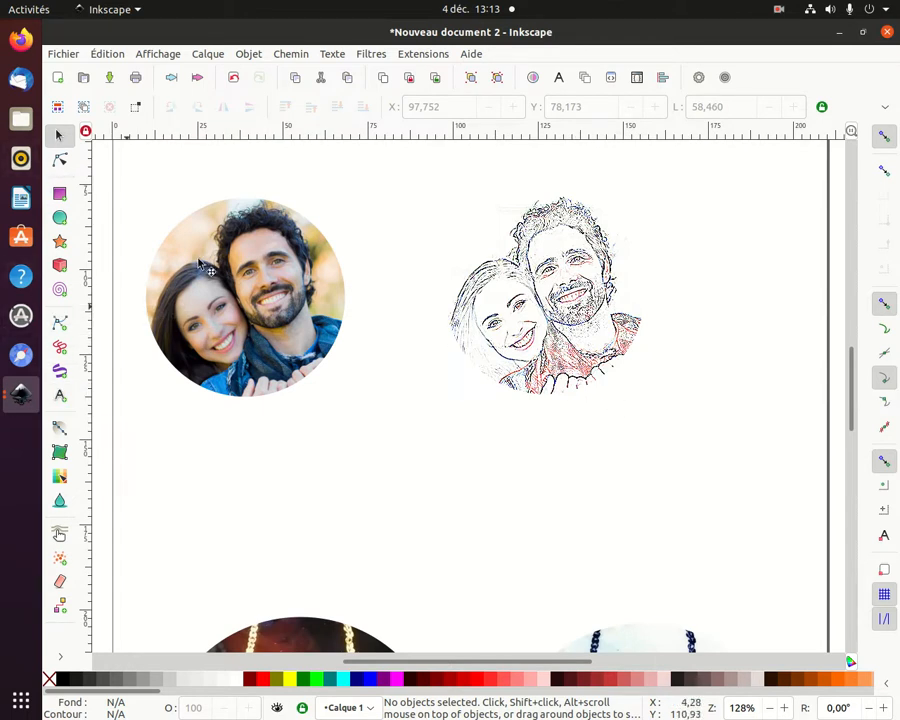
left_click(779, 9)
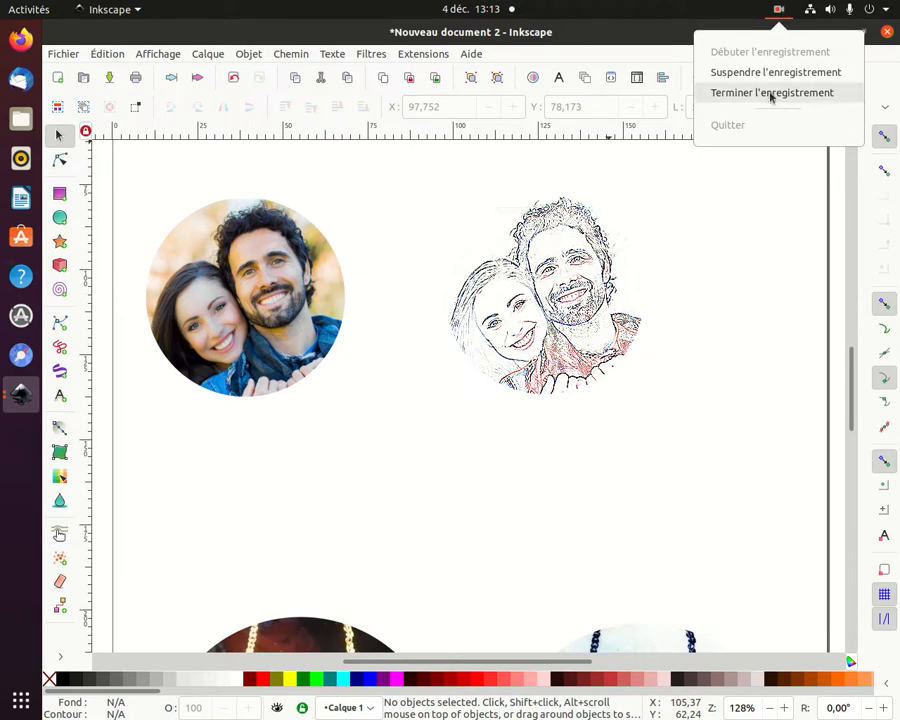